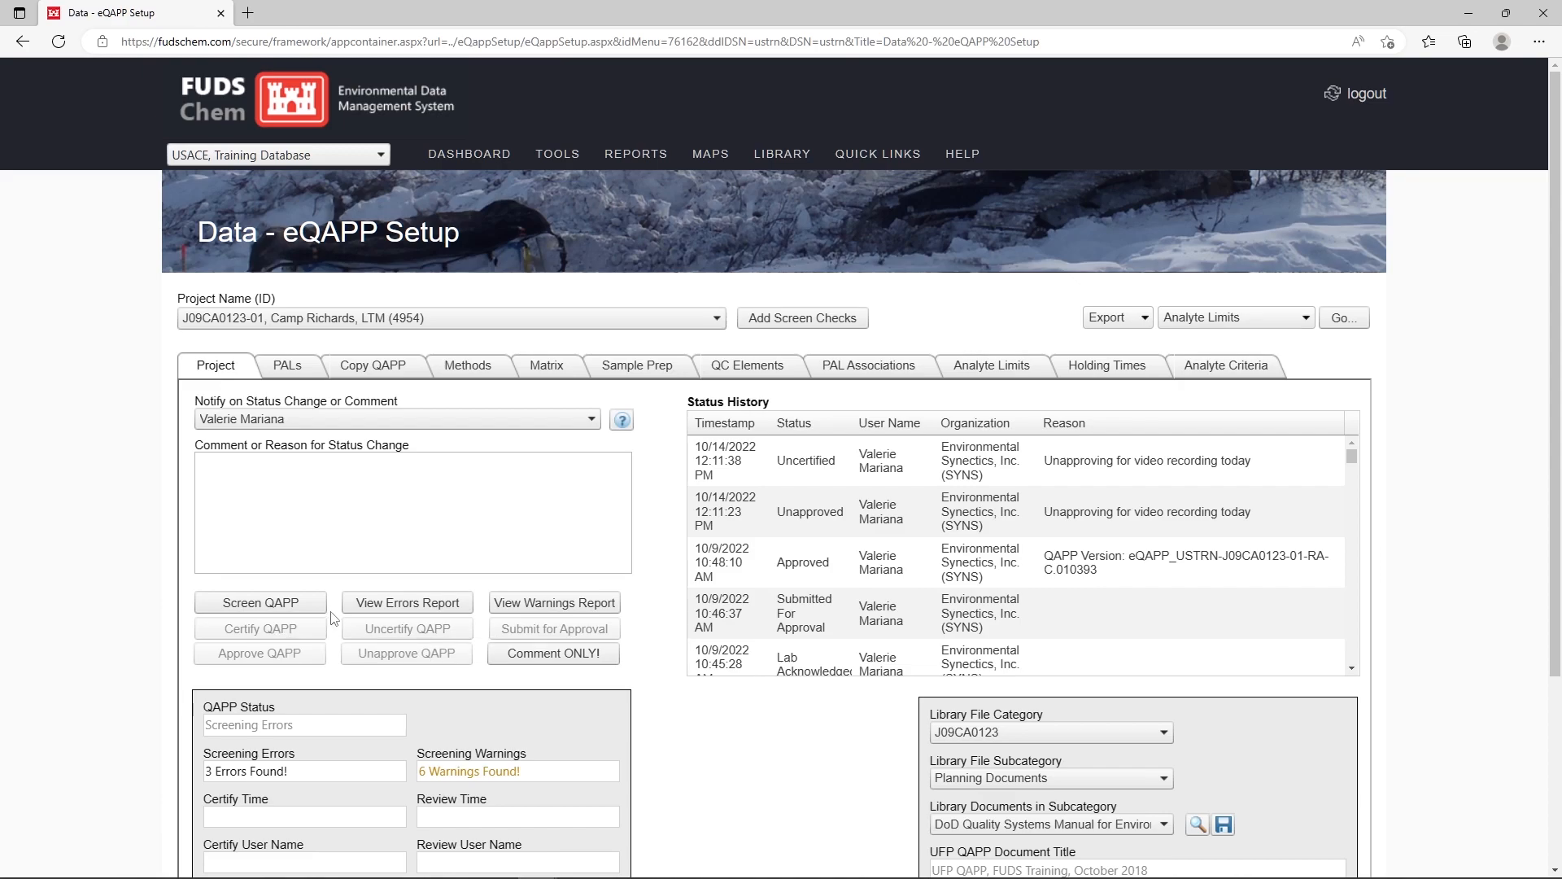
- Copy the SW6020B - ICPMS Metals Total (A) test method from the USACE, Training Database Camp Richards LTM project into the same project
{"action": "left_click", "coordinate": [381, 369]}
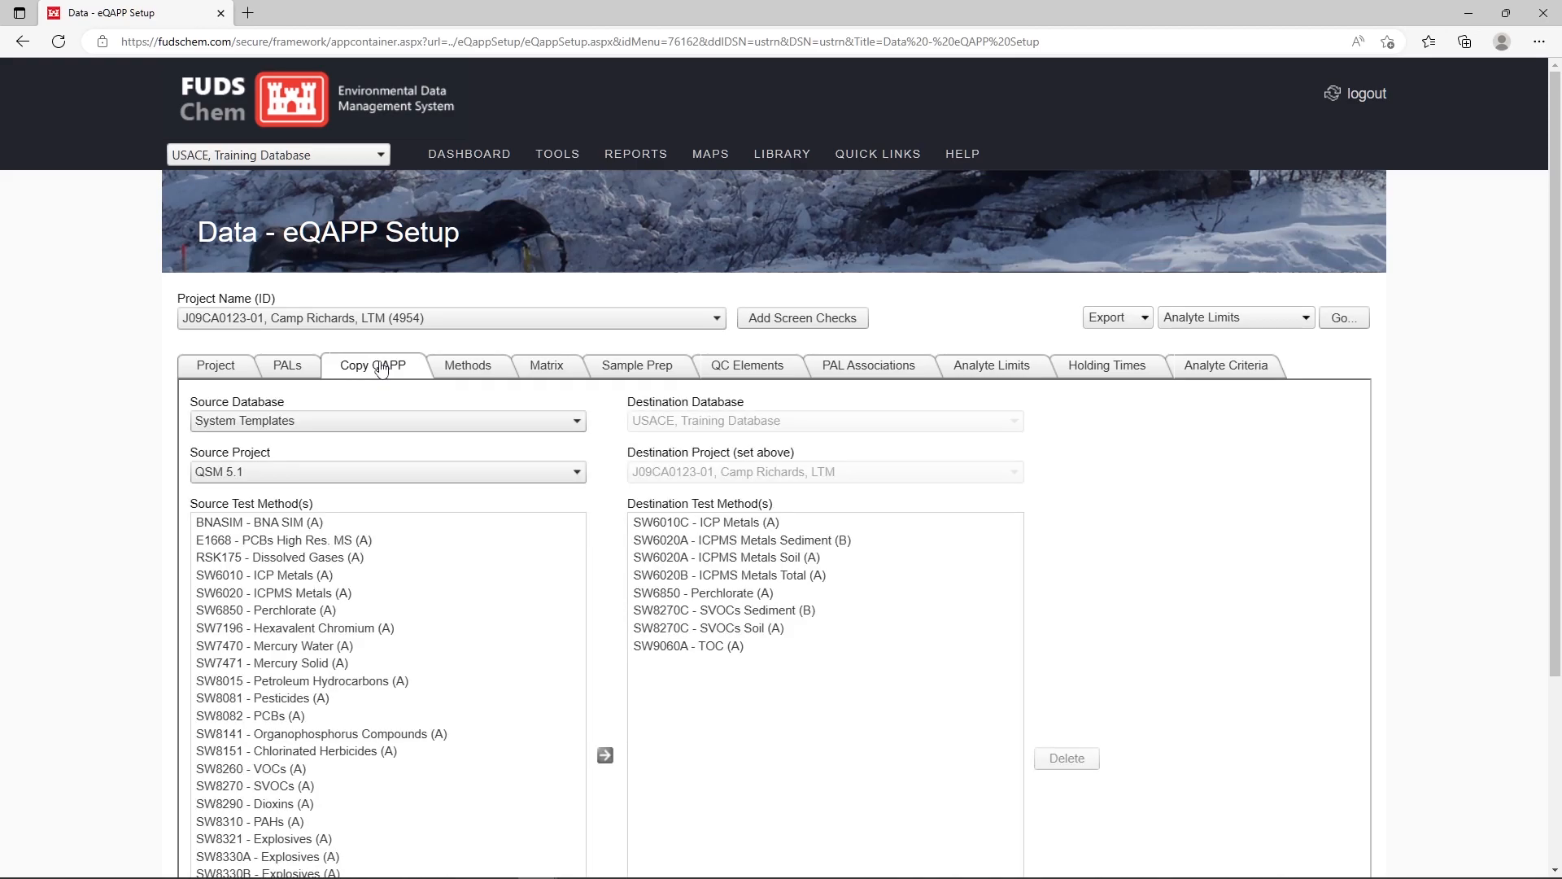
{"action": "left_click", "coordinate": [377, 420]}
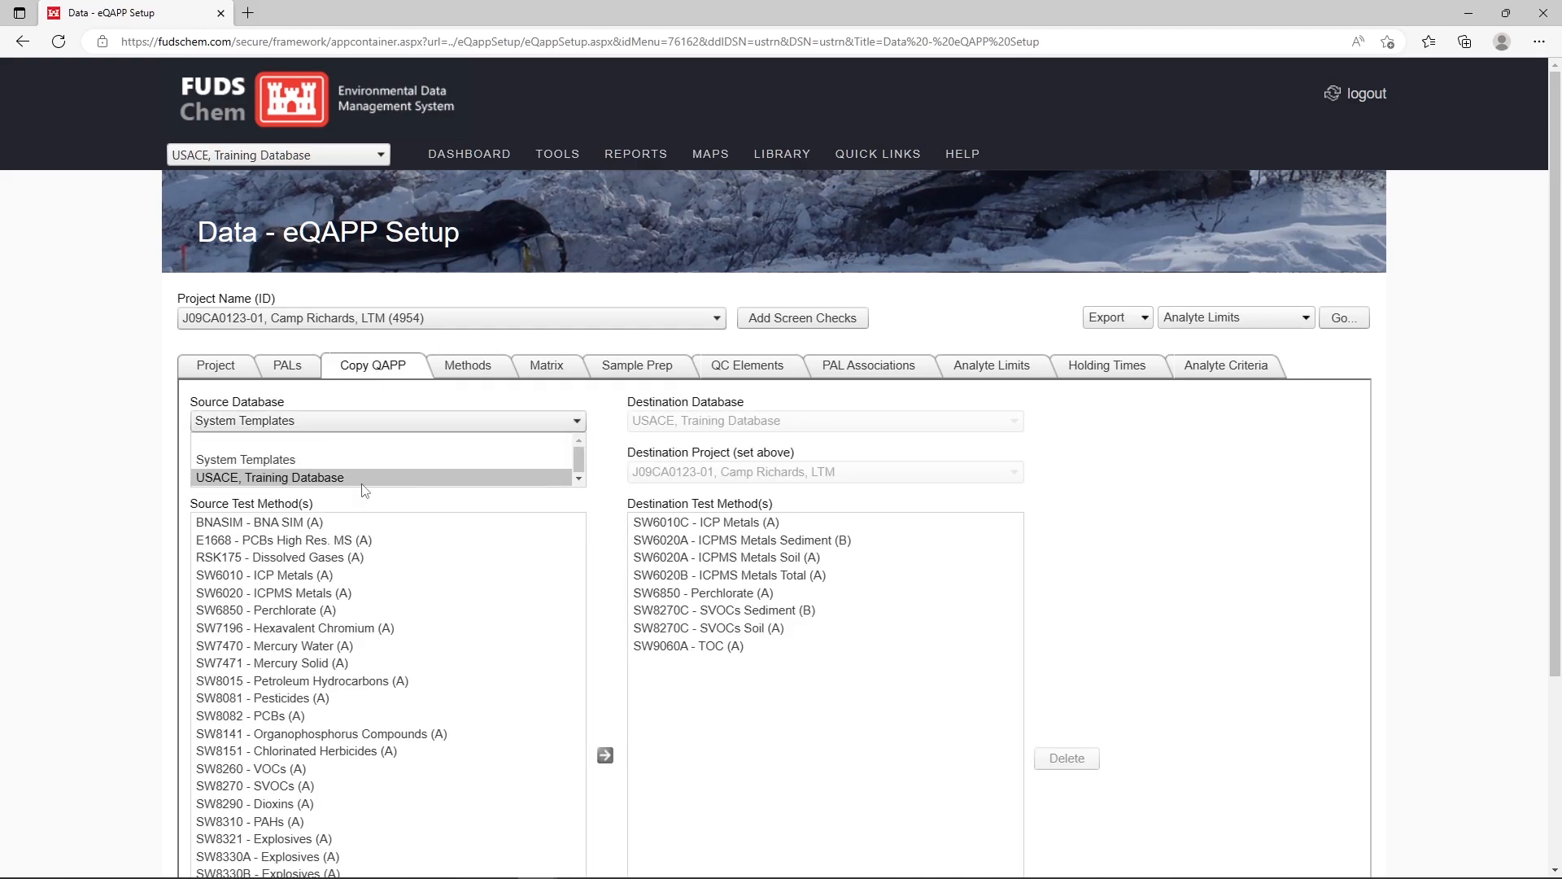
{"action": "left_click", "coordinate": [364, 482]}
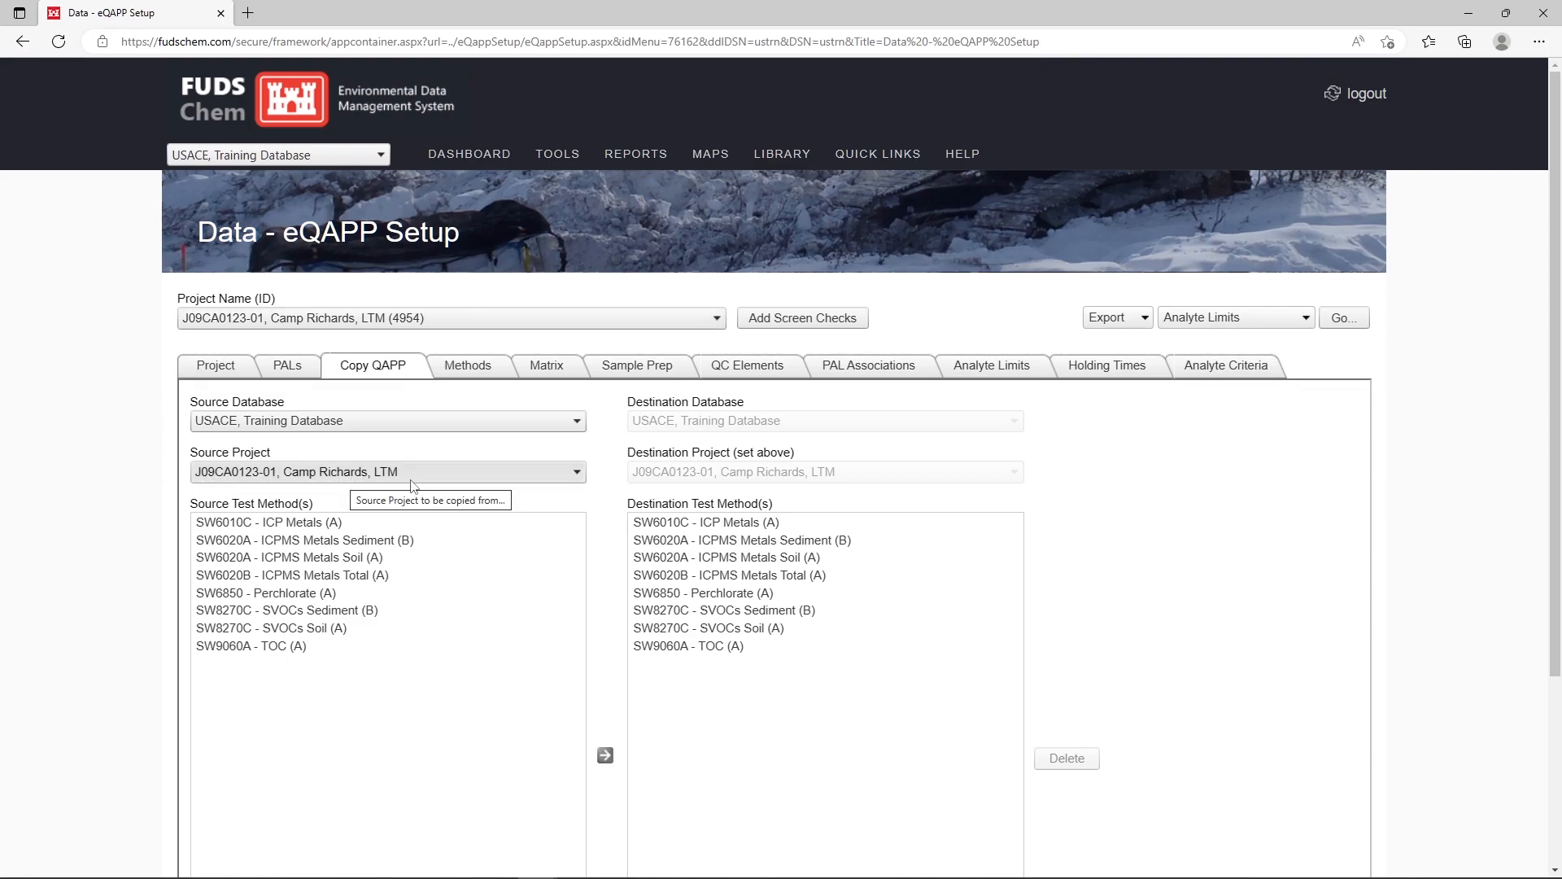
{"action": "left_click", "coordinate": [456, 557]}
{"action": "left_click", "coordinate": [464, 574]}
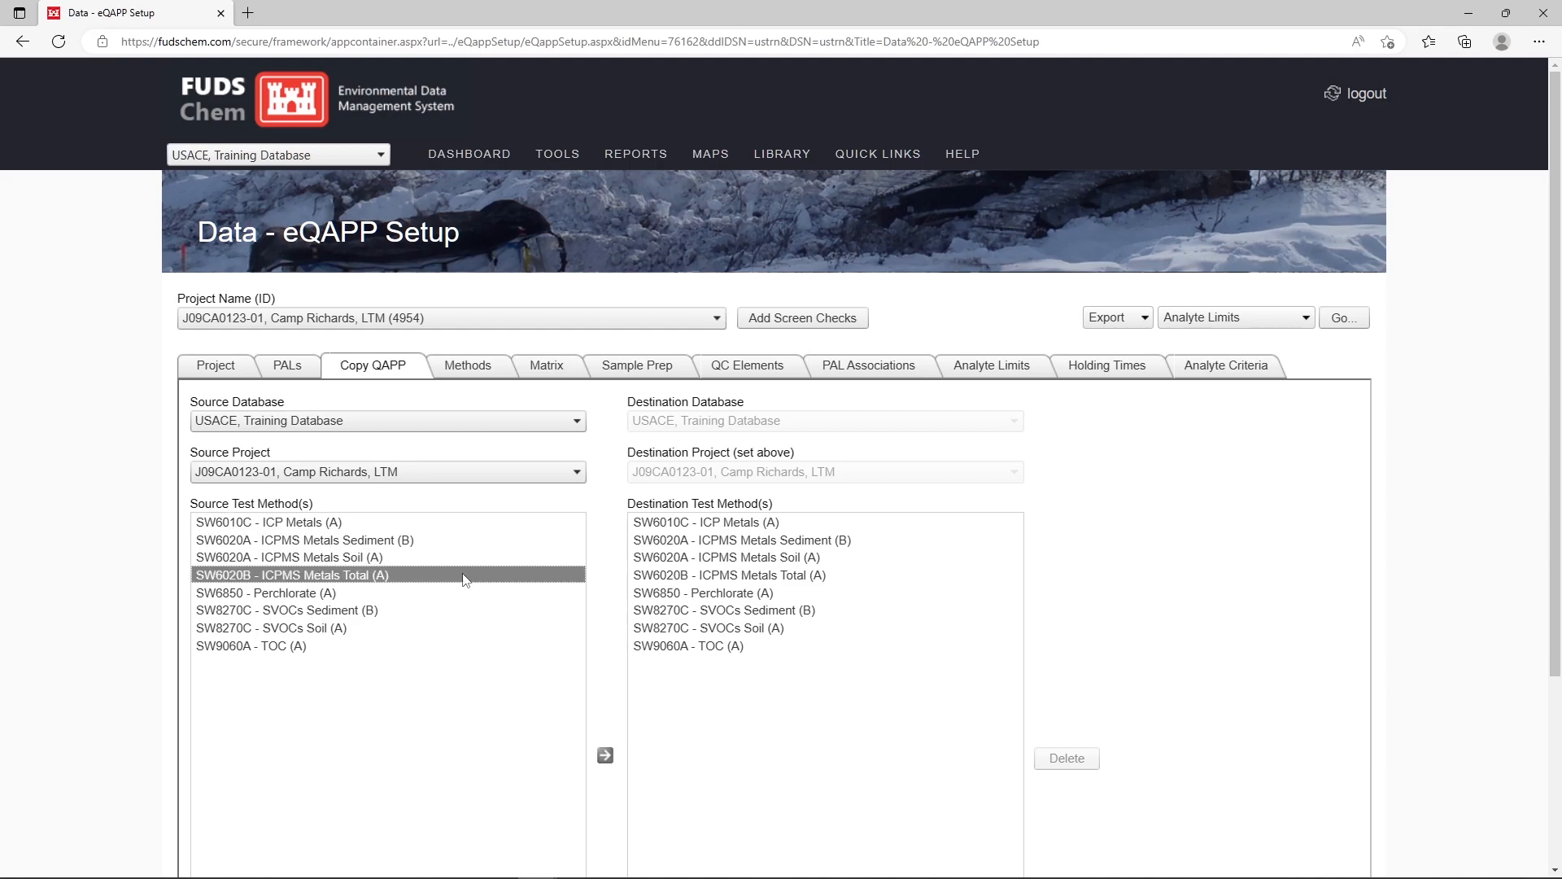
{"action": "left_click", "coordinate": [604, 755]}
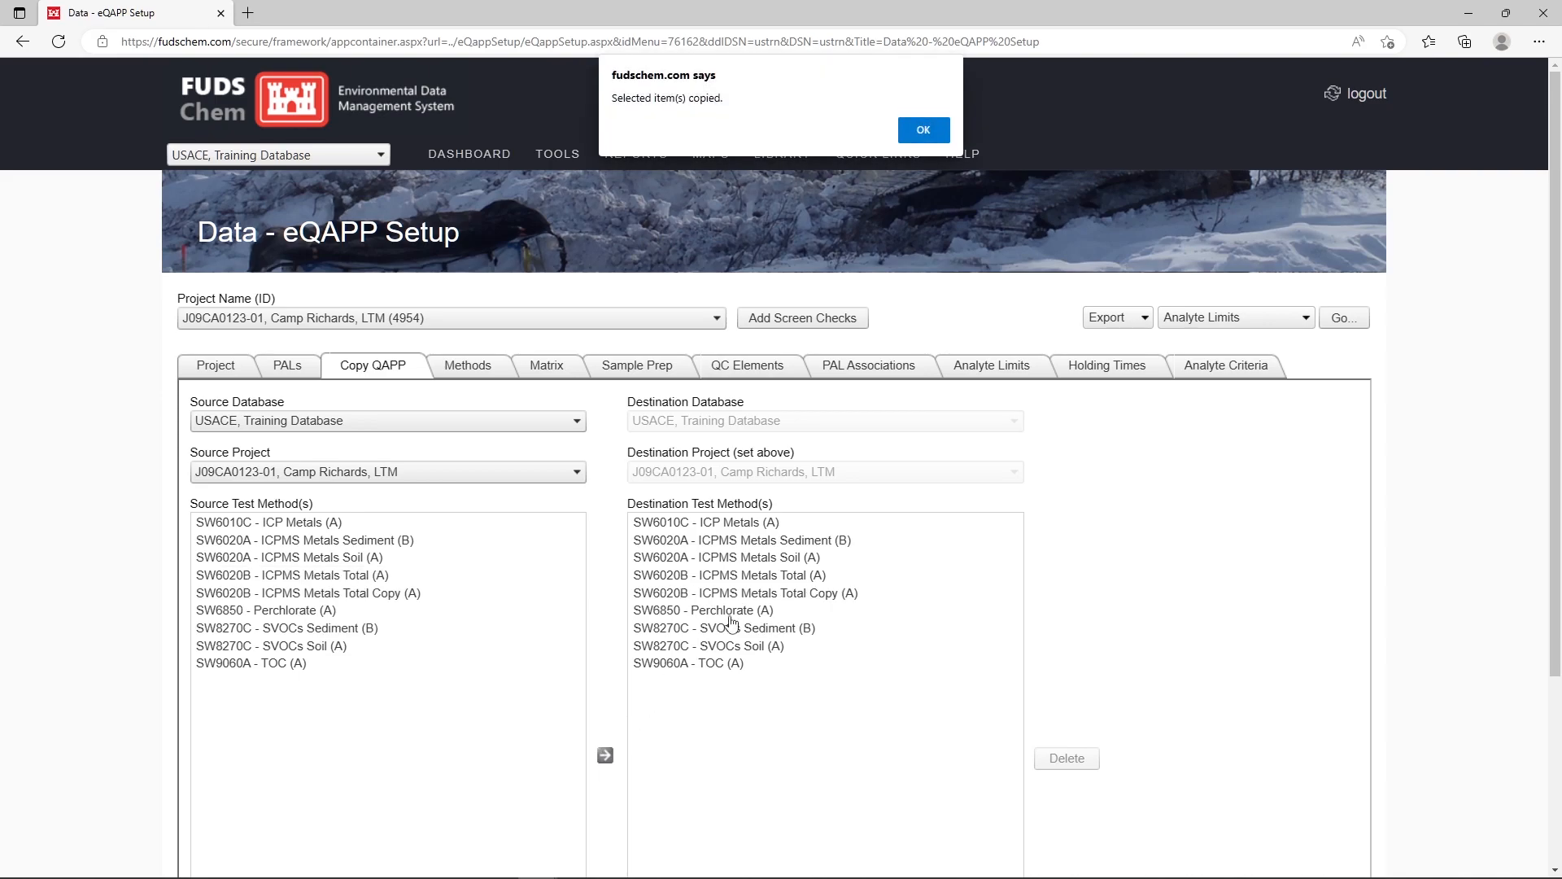
{"action": "left_click", "coordinate": [926, 130]}
- Filter the project's methods by analysis method 6020b and set the List of the ICPMS Metals Total Copy row to B
{"action": "left_click", "coordinate": [485, 378]}
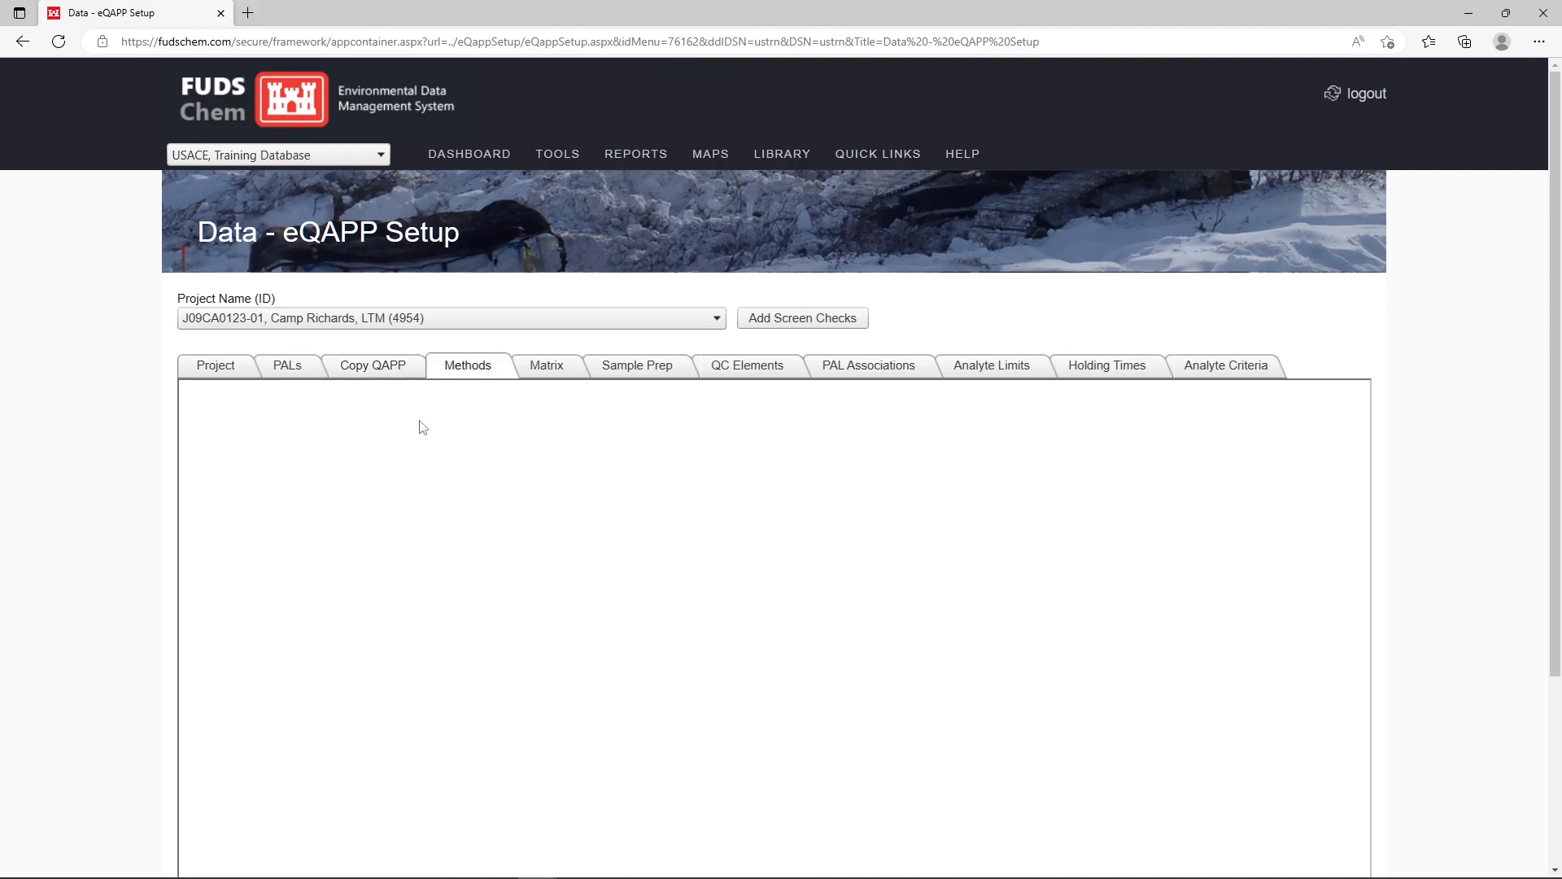
{"action": "left_click", "coordinate": [300, 552]}
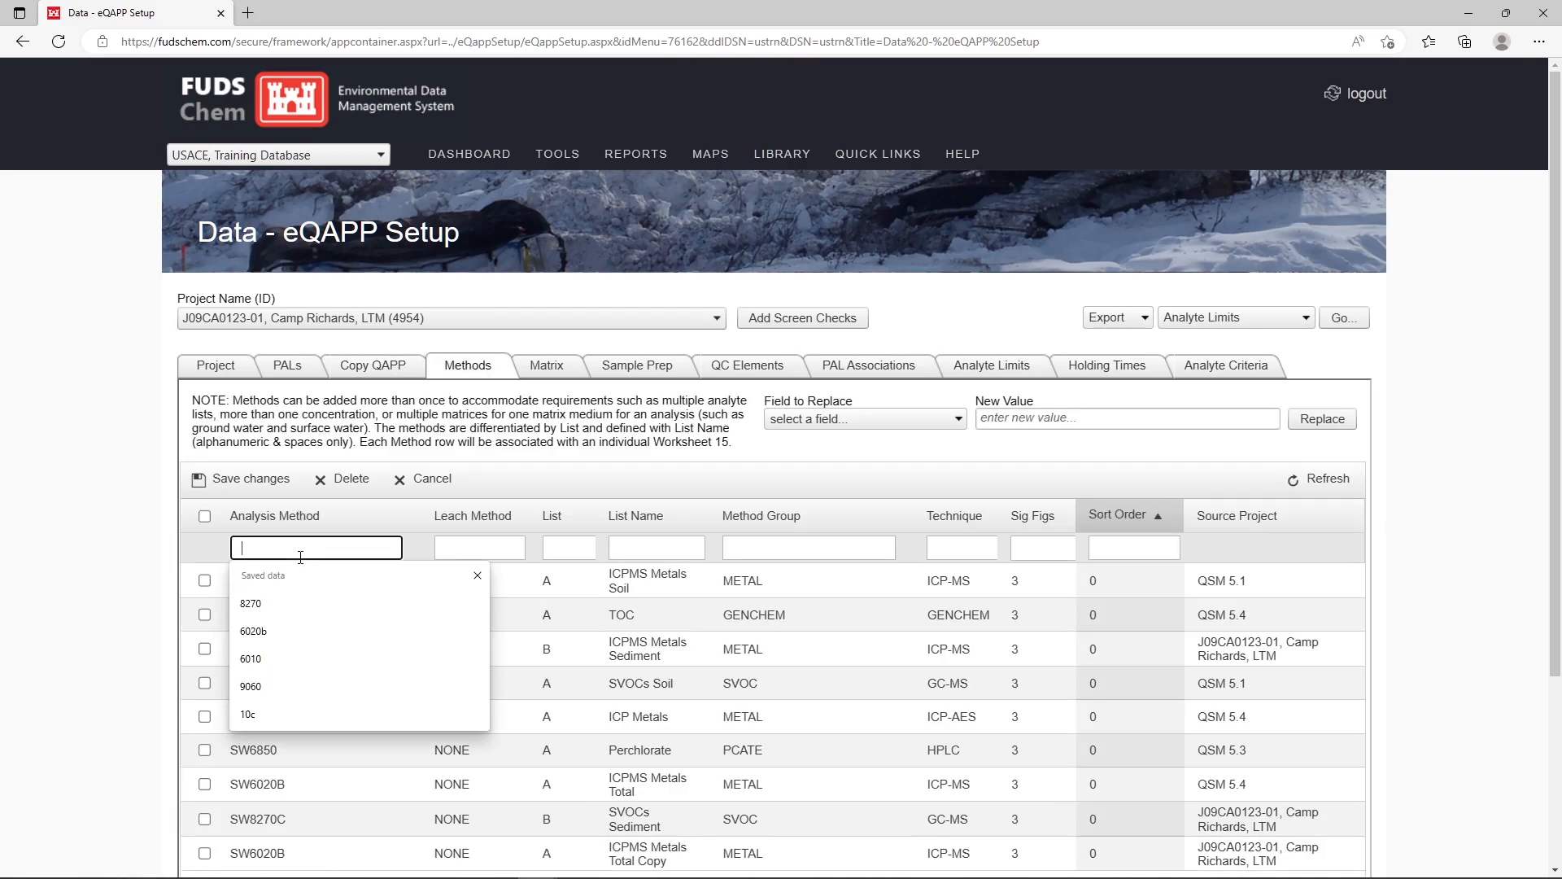
{"action": "type", "text": "6020b"}
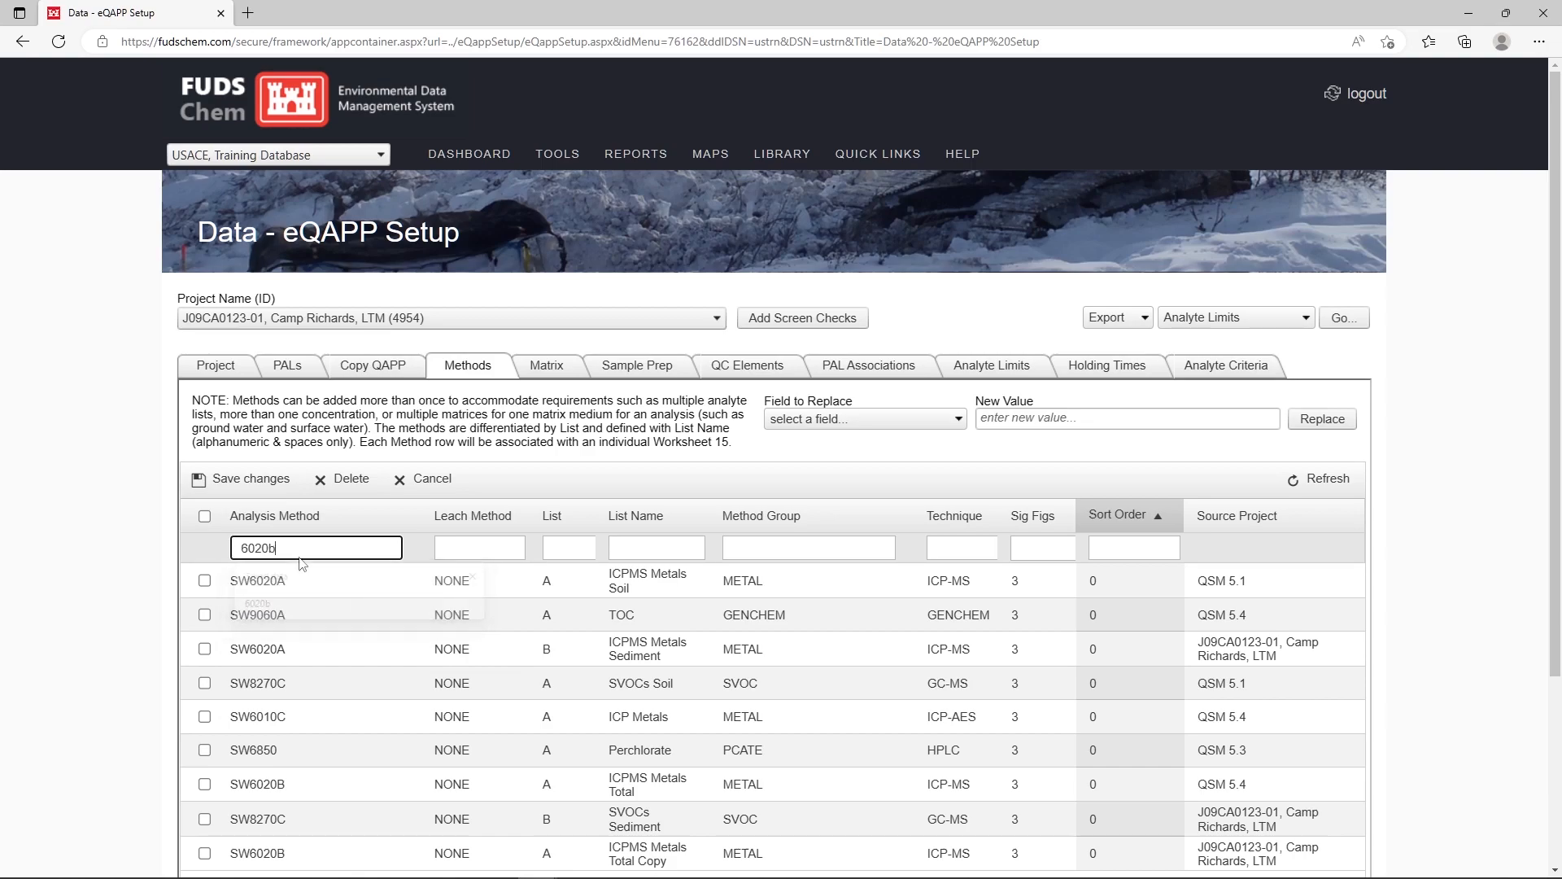
{"action": "key", "text": "Return"}
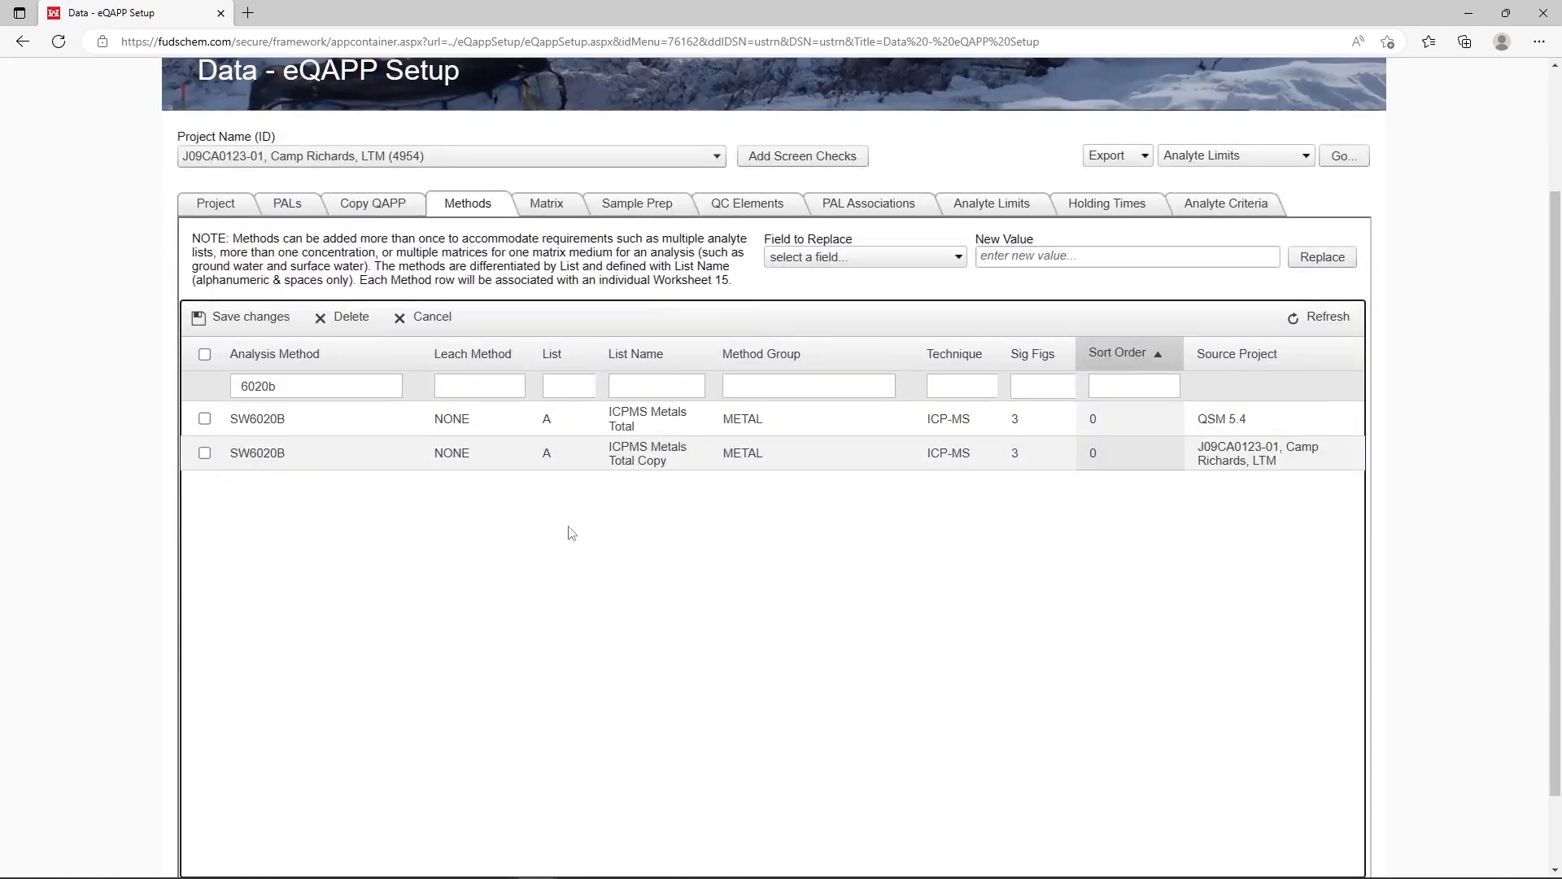
{"action": "left_click", "coordinate": [645, 460]}
{"action": "left_click", "coordinate": [576, 455]}
{"action": "key", "text": "BackSpace"}
{"action": "type", "text": "B"}
- Rename the copied SW6020B method's list to ICPMS Metals Dissolved and save the changes
{"action": "key", "text": "Tab"}
{"action": "key", "text": "BackSpace"}
{"action": "key", "text": "BackSpace"}
{"action": "key", "text": "BackSpace"}
{"action": "key", "text": "BackSpace"}
{"action": "key", "text": "BackSpace"}
{"action": "key", "text": "BackSpace"}
{"action": "key", "text": "BackSpace"}
{"action": "key", "text": "BackSpace"}
{"action": "key", "text": "BackSpace"}
{"action": "key", "text": "BackSpace"}
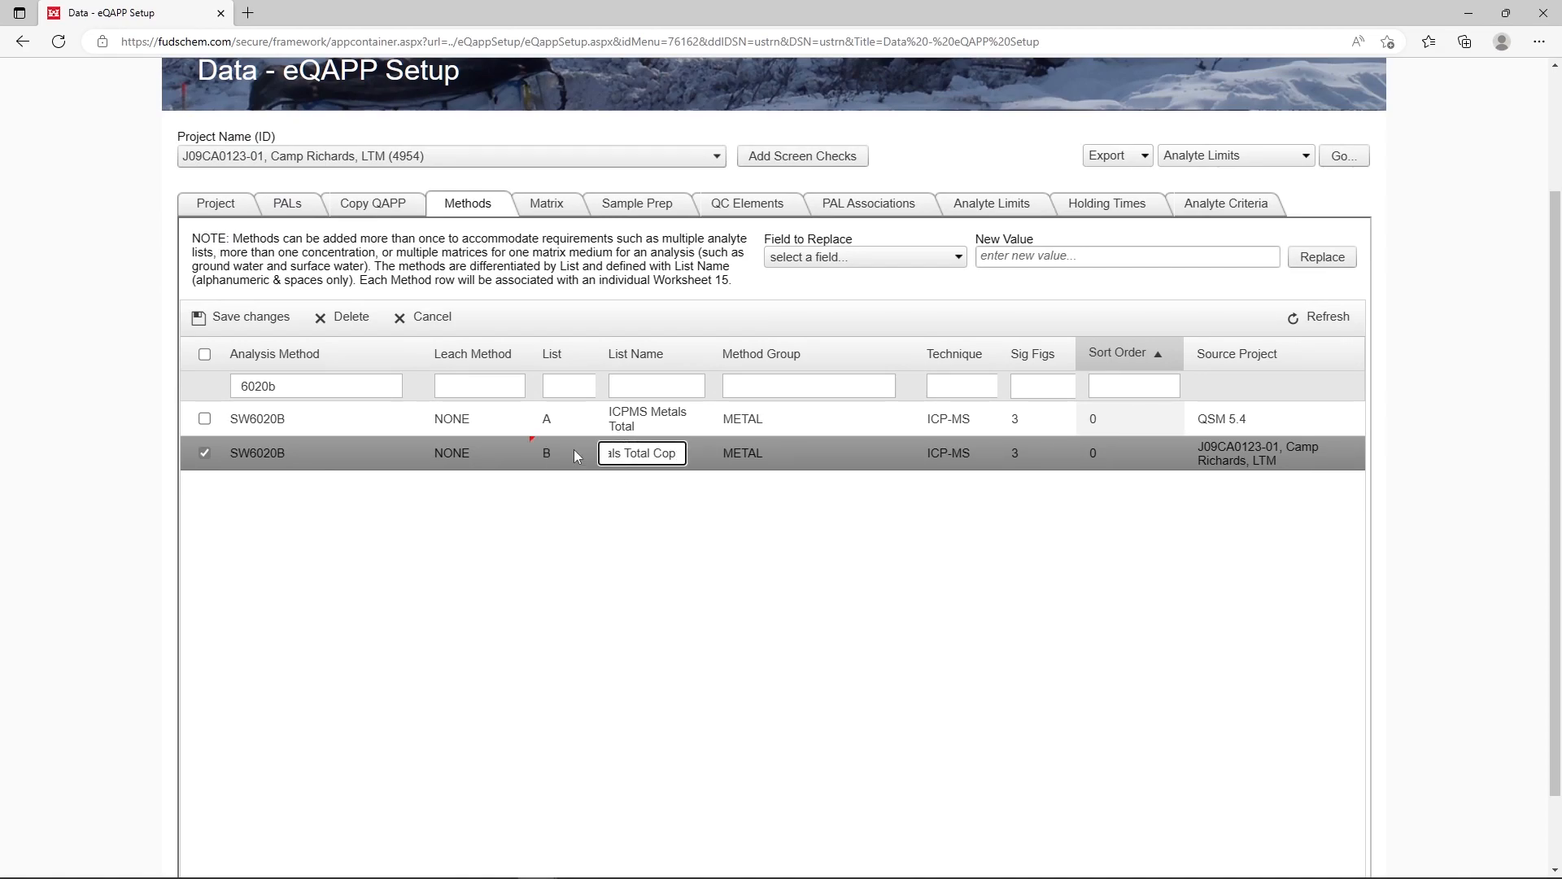
{"action": "type", "text": "Dissolved"}
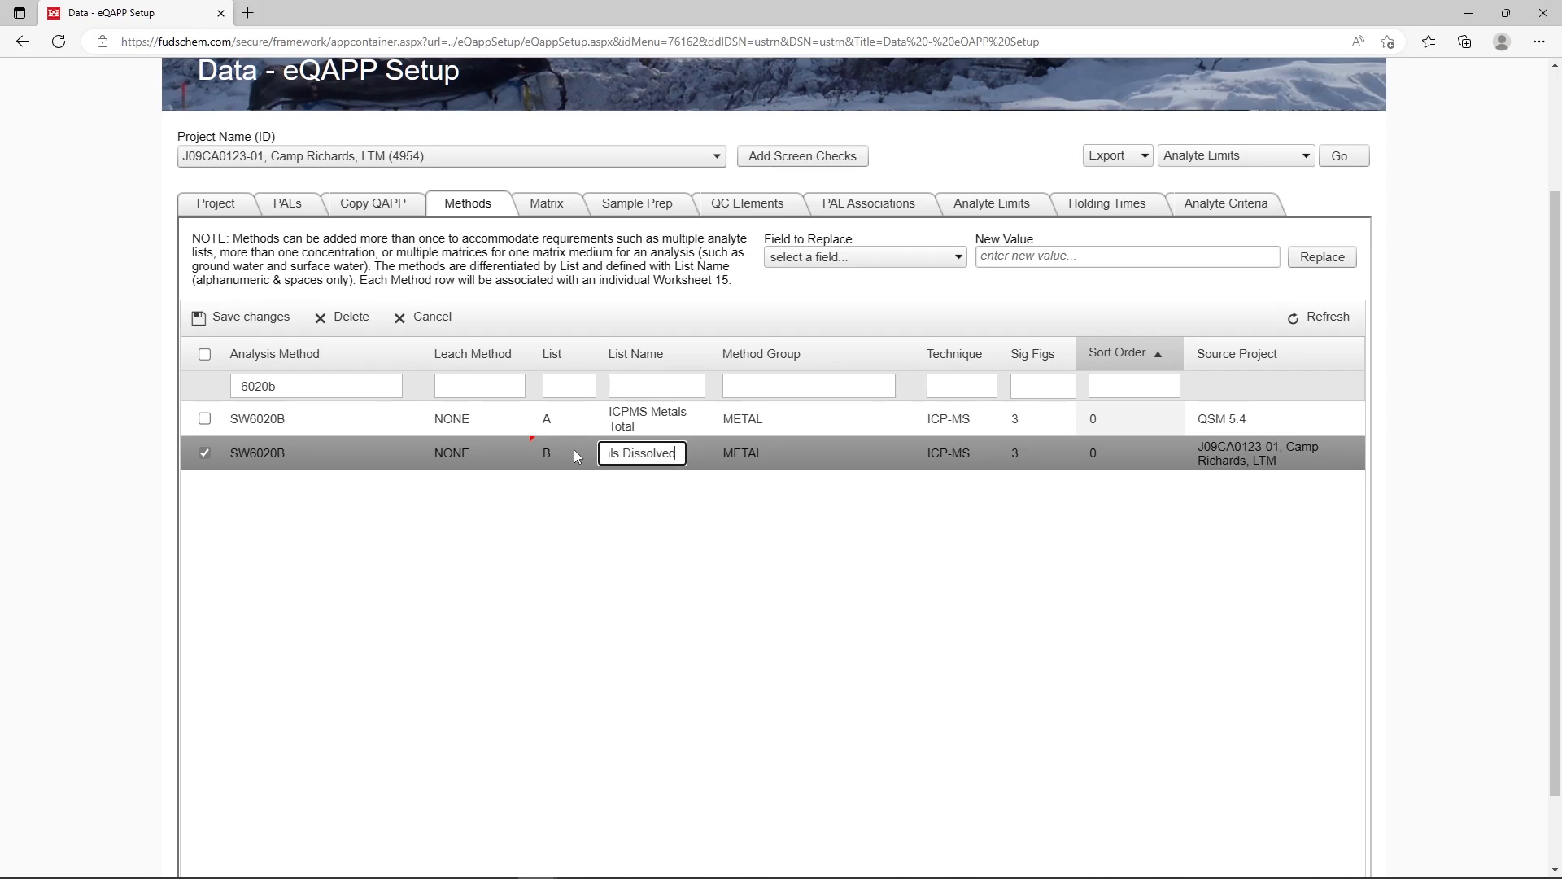
{"action": "left_click", "coordinate": [259, 325]}
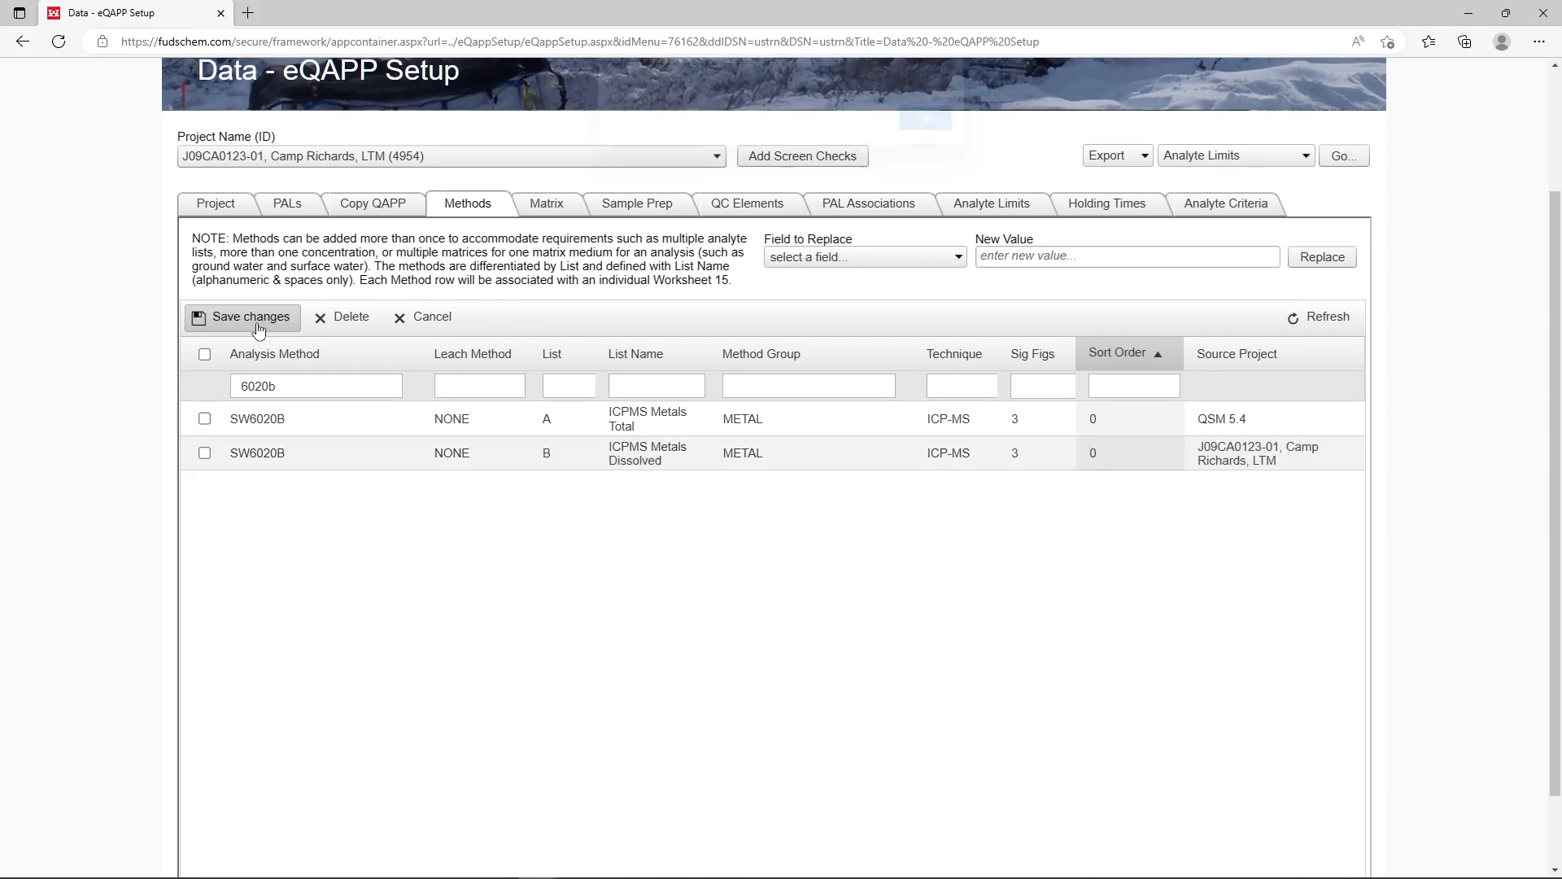
{"action": "left_click", "coordinate": [918, 130]}
- Filter the matrix entries by 6020b, set the List B row's preservation to "Filter on site,HNO3 to pH < 2" and save
{"action": "left_click", "coordinate": [548, 213]}
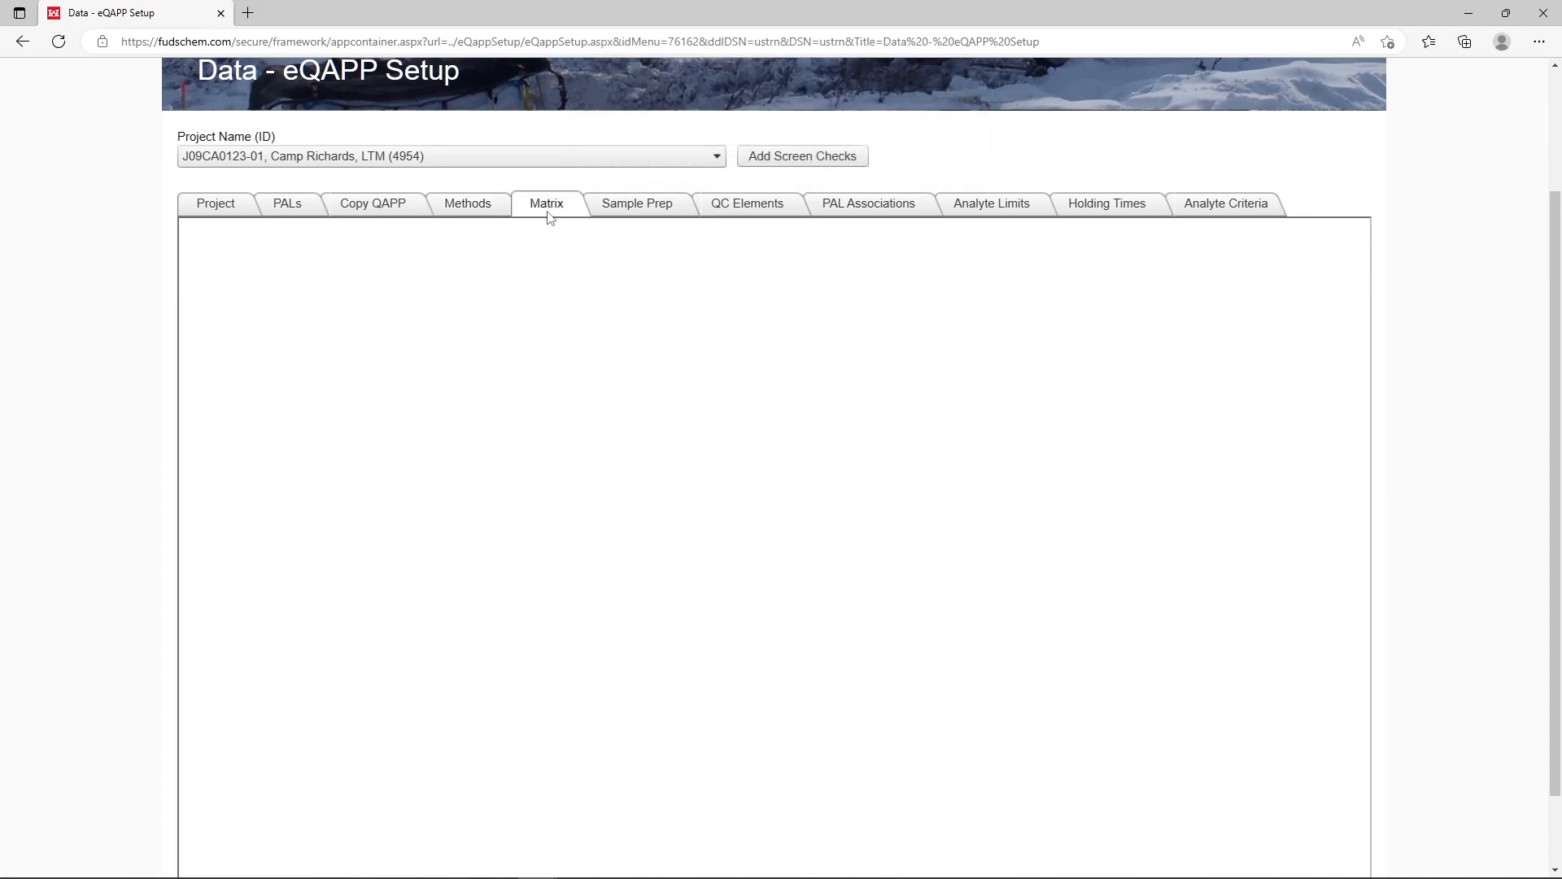
{"action": "left_click", "coordinate": [284, 405]}
{"action": "type", "text": "6020b"}
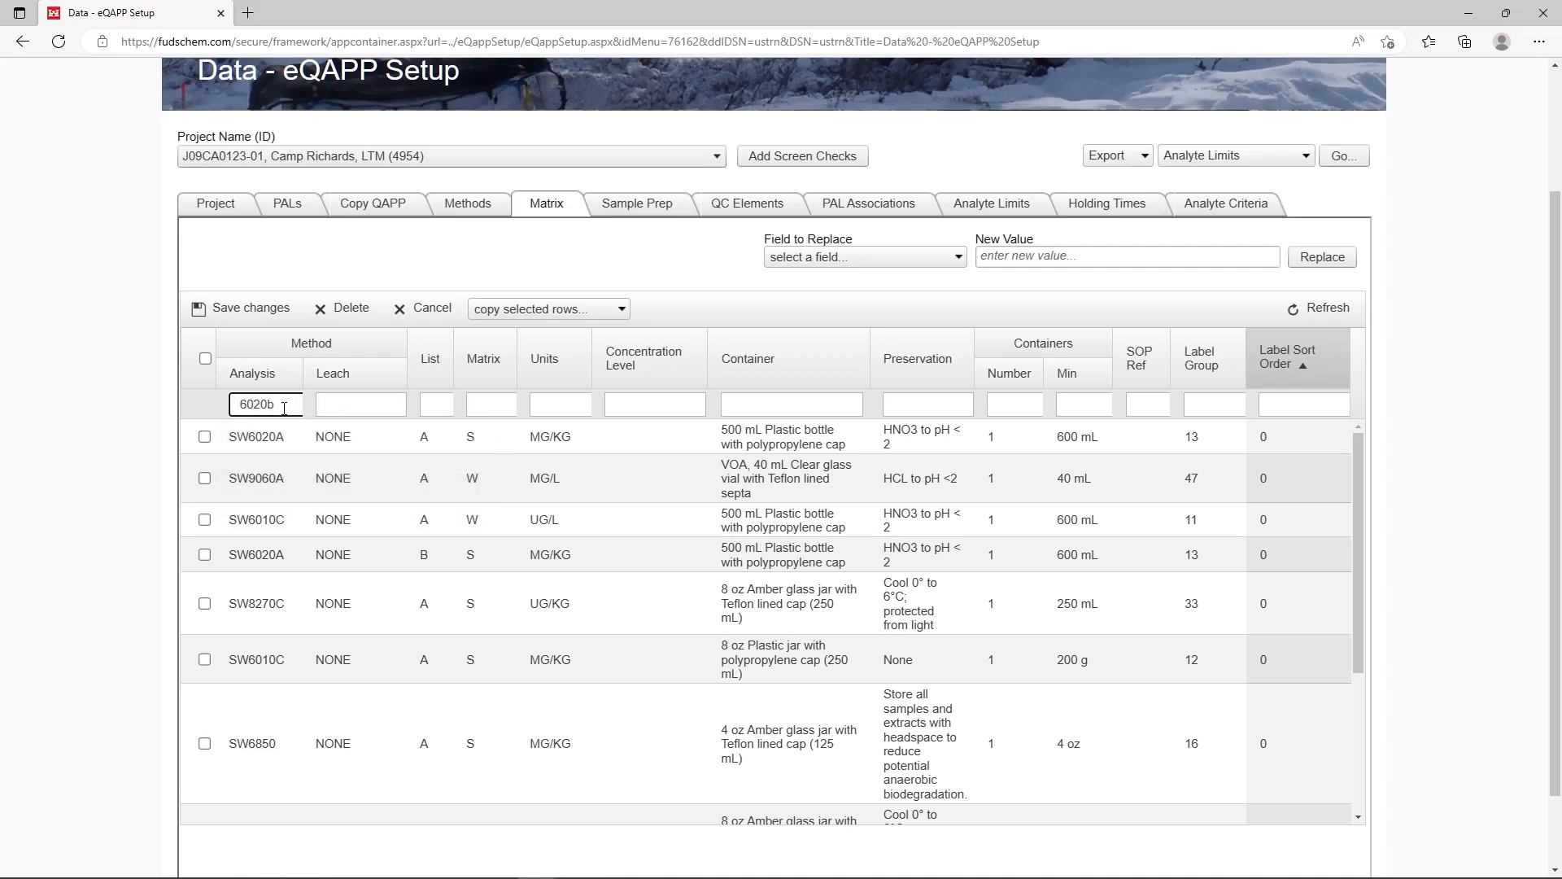
{"action": "key", "text": "Return"}
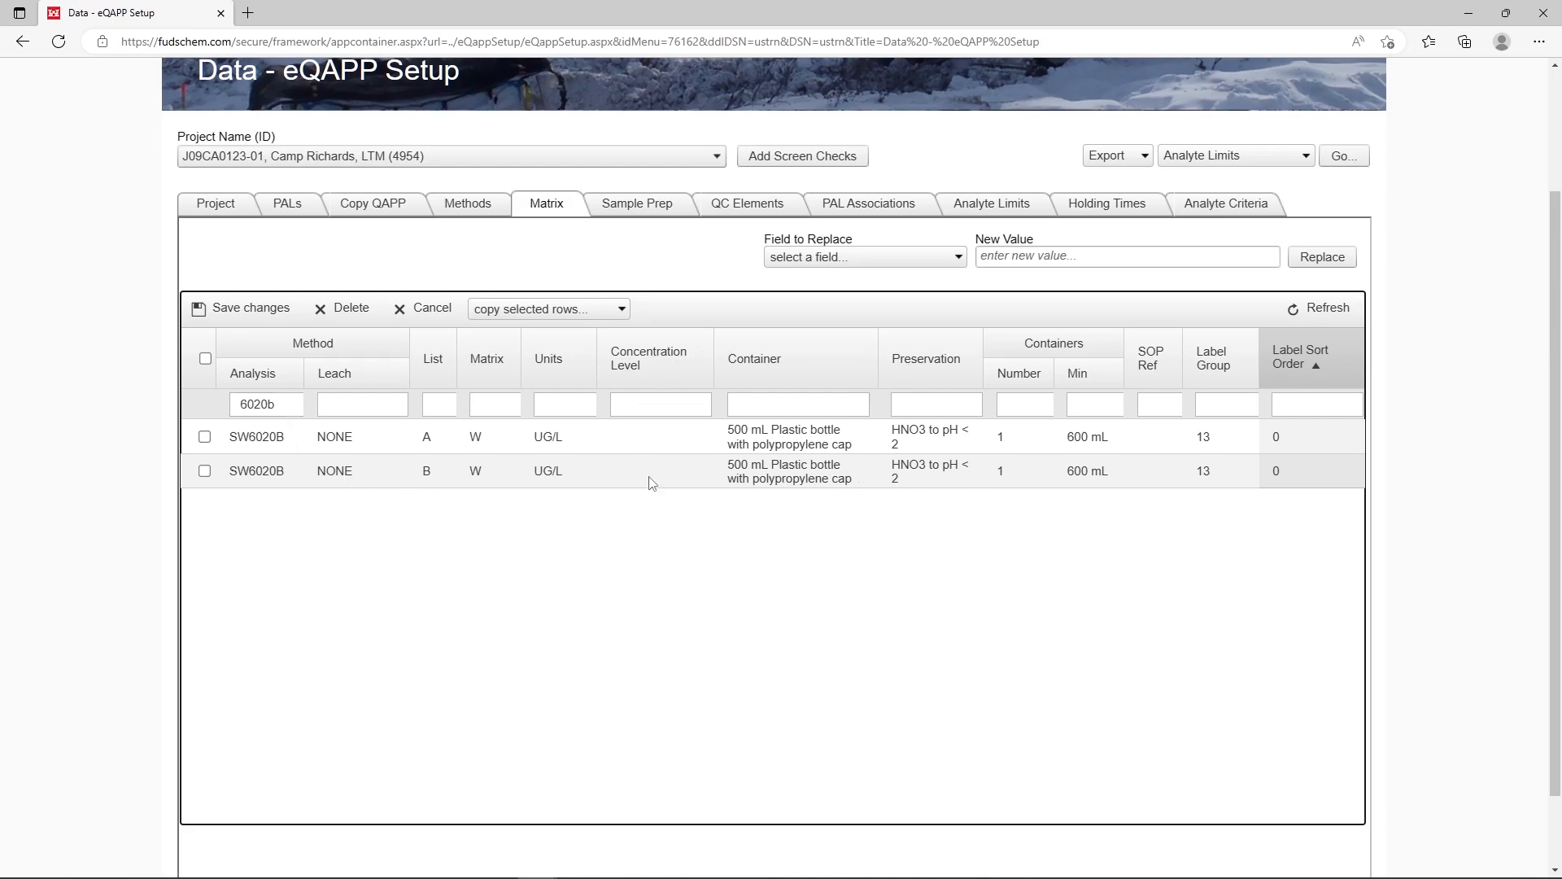
{"action": "left_click", "coordinate": [899, 470]}
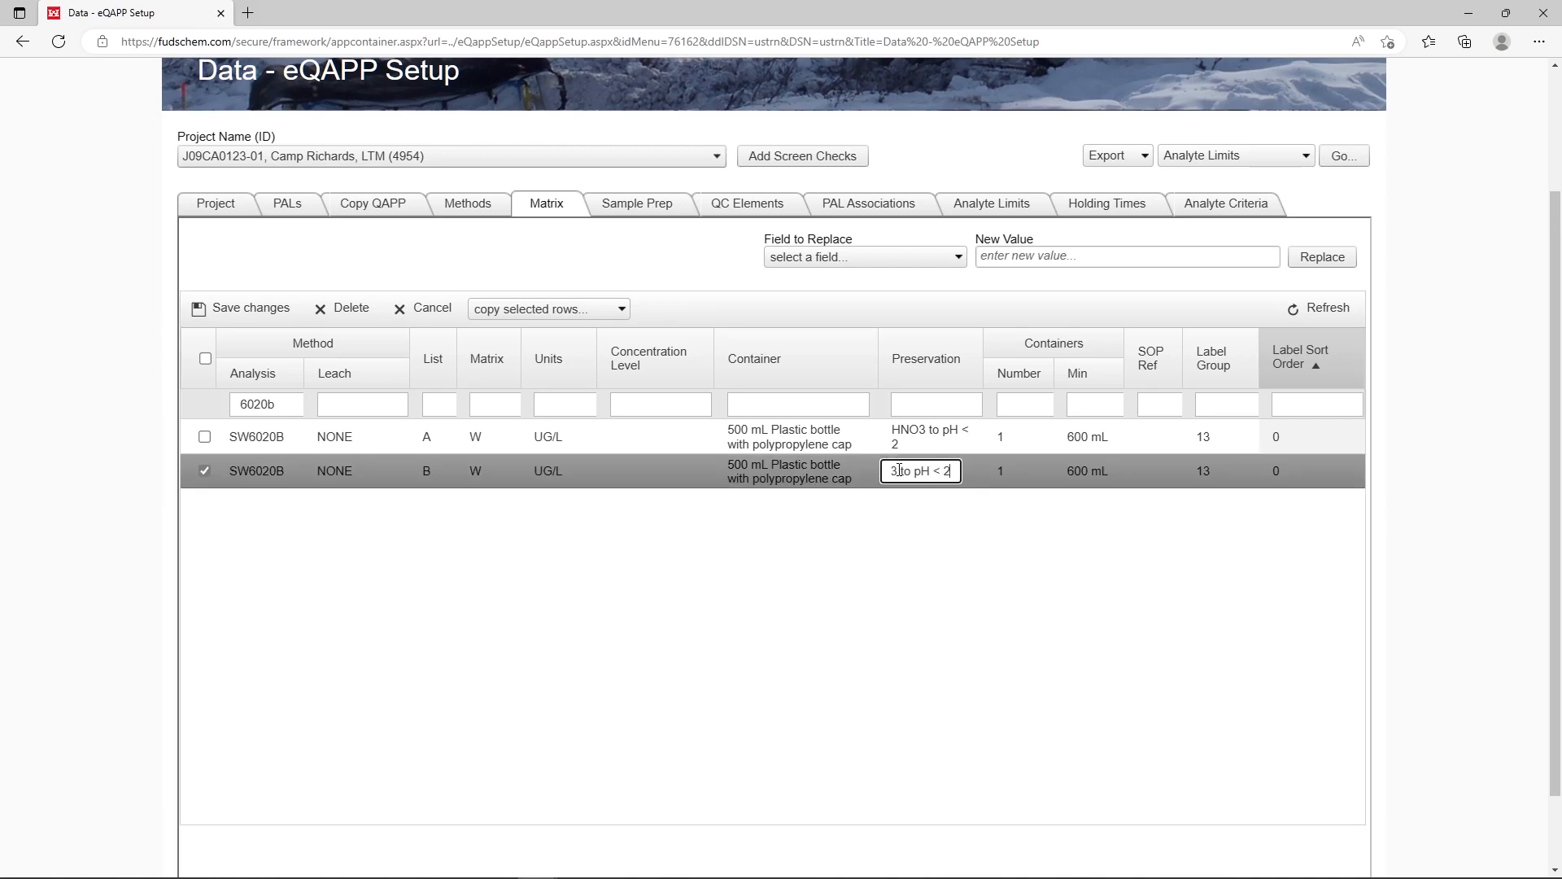
{"action": "key", "text": "Home"}
{"action": "type", "text": "Filtered"}
{"action": "key", "text": "shift+End"}
{"action": "type", "text": "on site,HN"}
{"action": "left_click", "coordinate": [249, 315]}
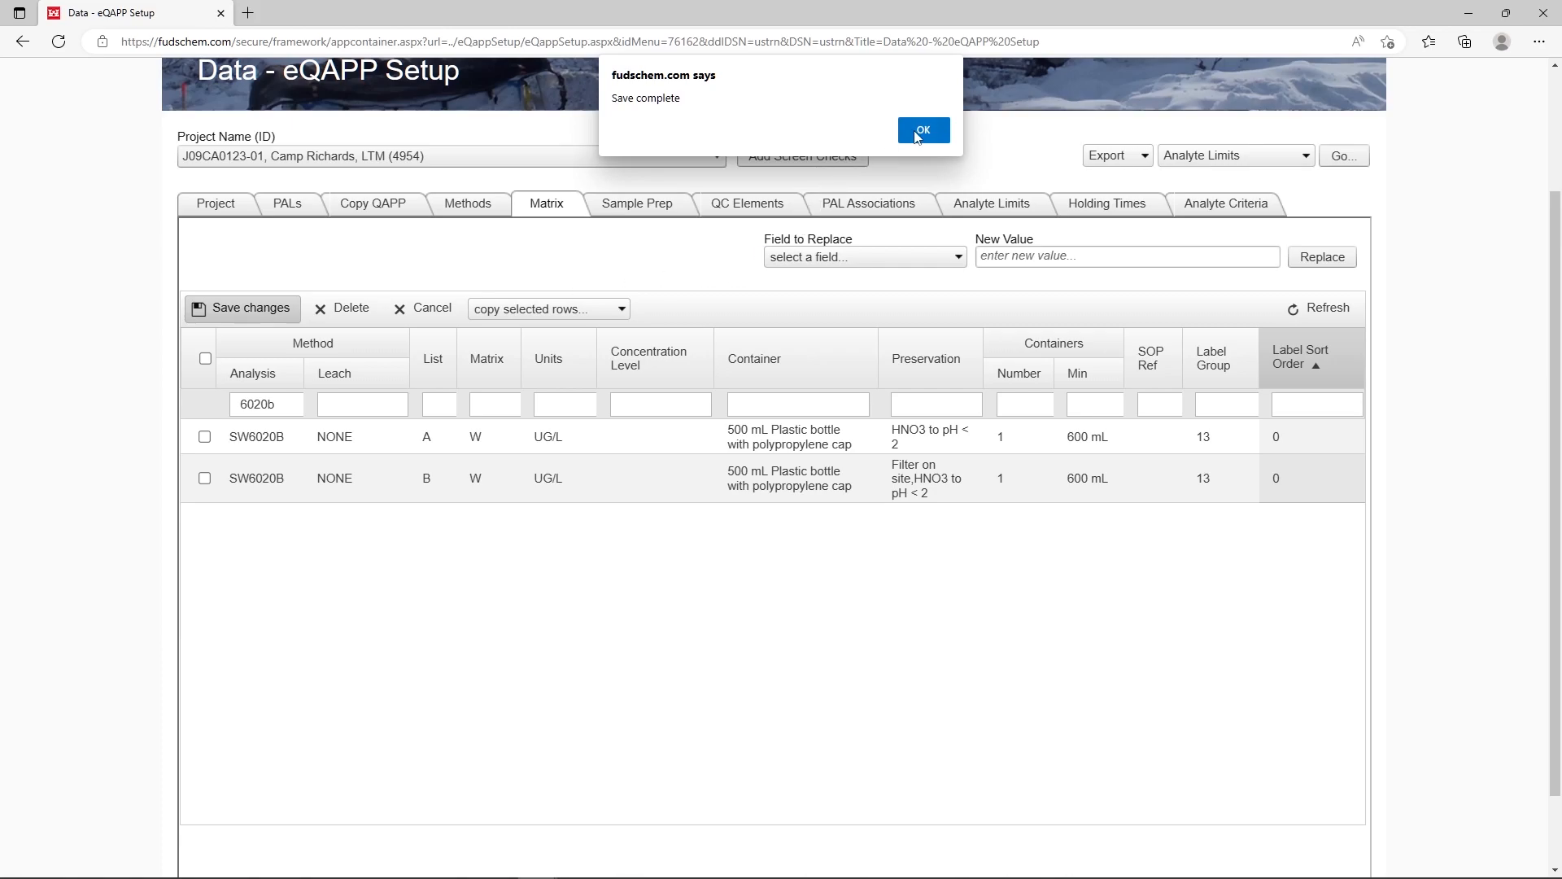
{"action": "left_click", "coordinate": [917, 135]}
- Filter the sample prep entries by 6020b, set the List B row's preparation method to FLDFLT and save
{"action": "left_click", "coordinate": [644, 208]}
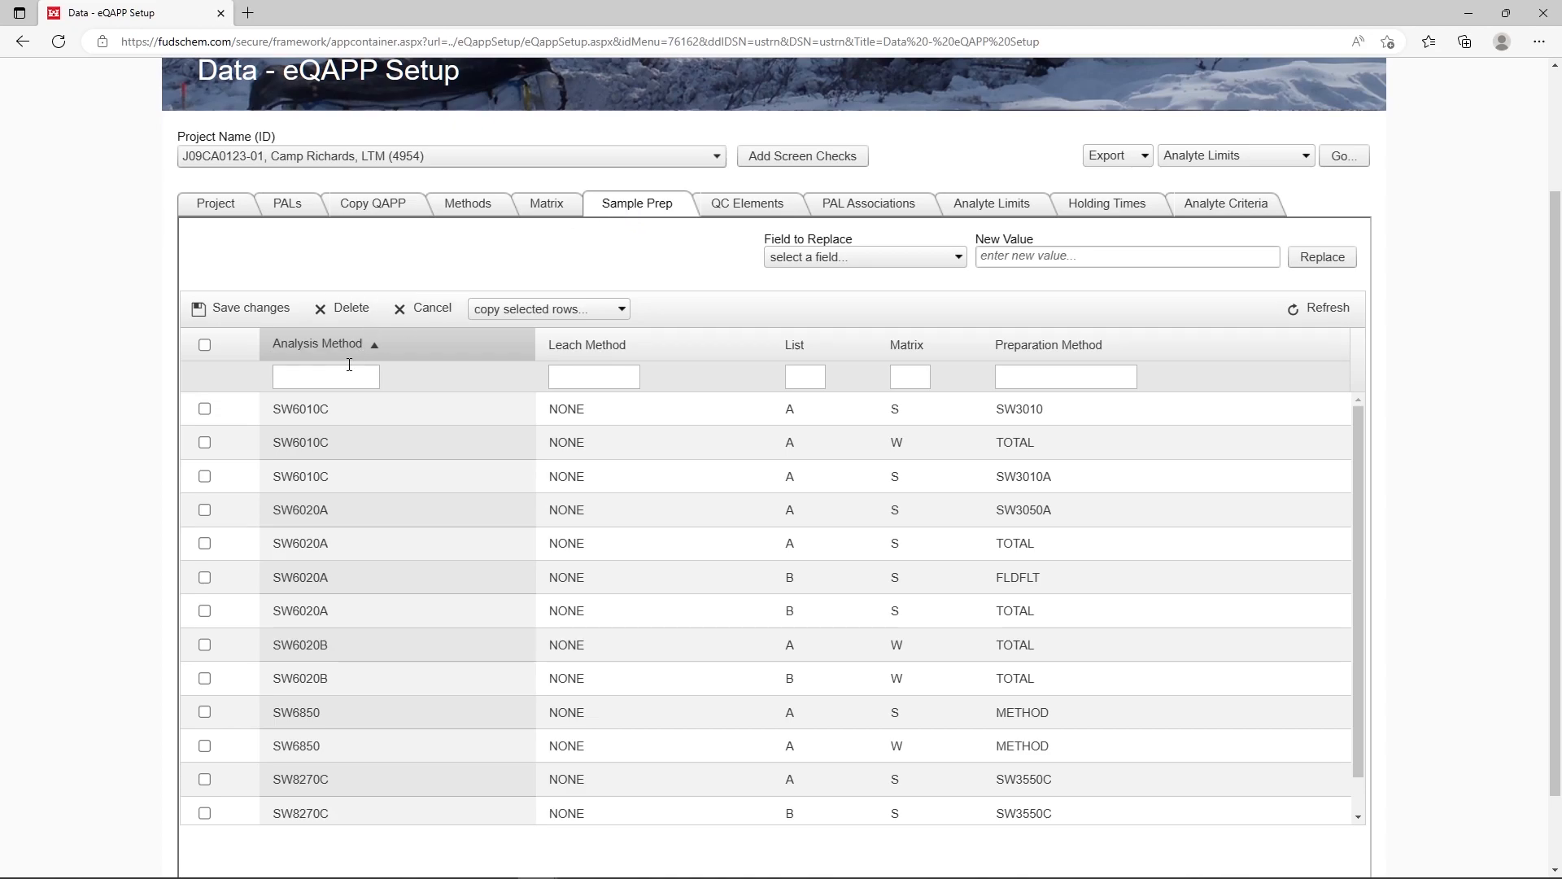
{"action": "left_click", "coordinate": [348, 370]}
{"action": "type", "text": "6020b"}
{"action": "key", "text": "Return"}
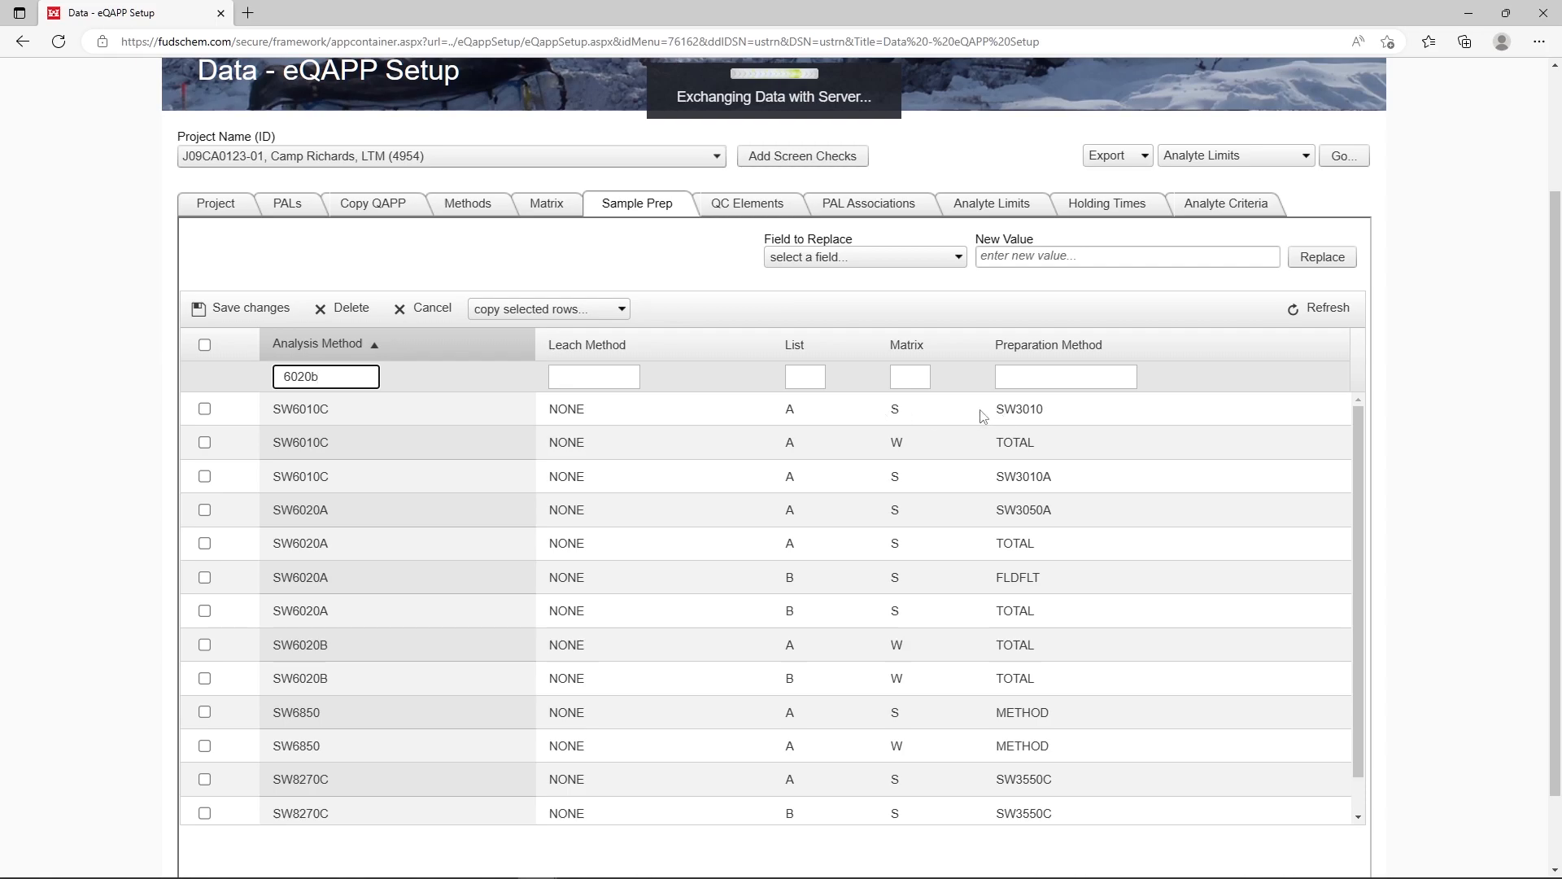
{"action": "left_click", "coordinate": [1011, 442]}
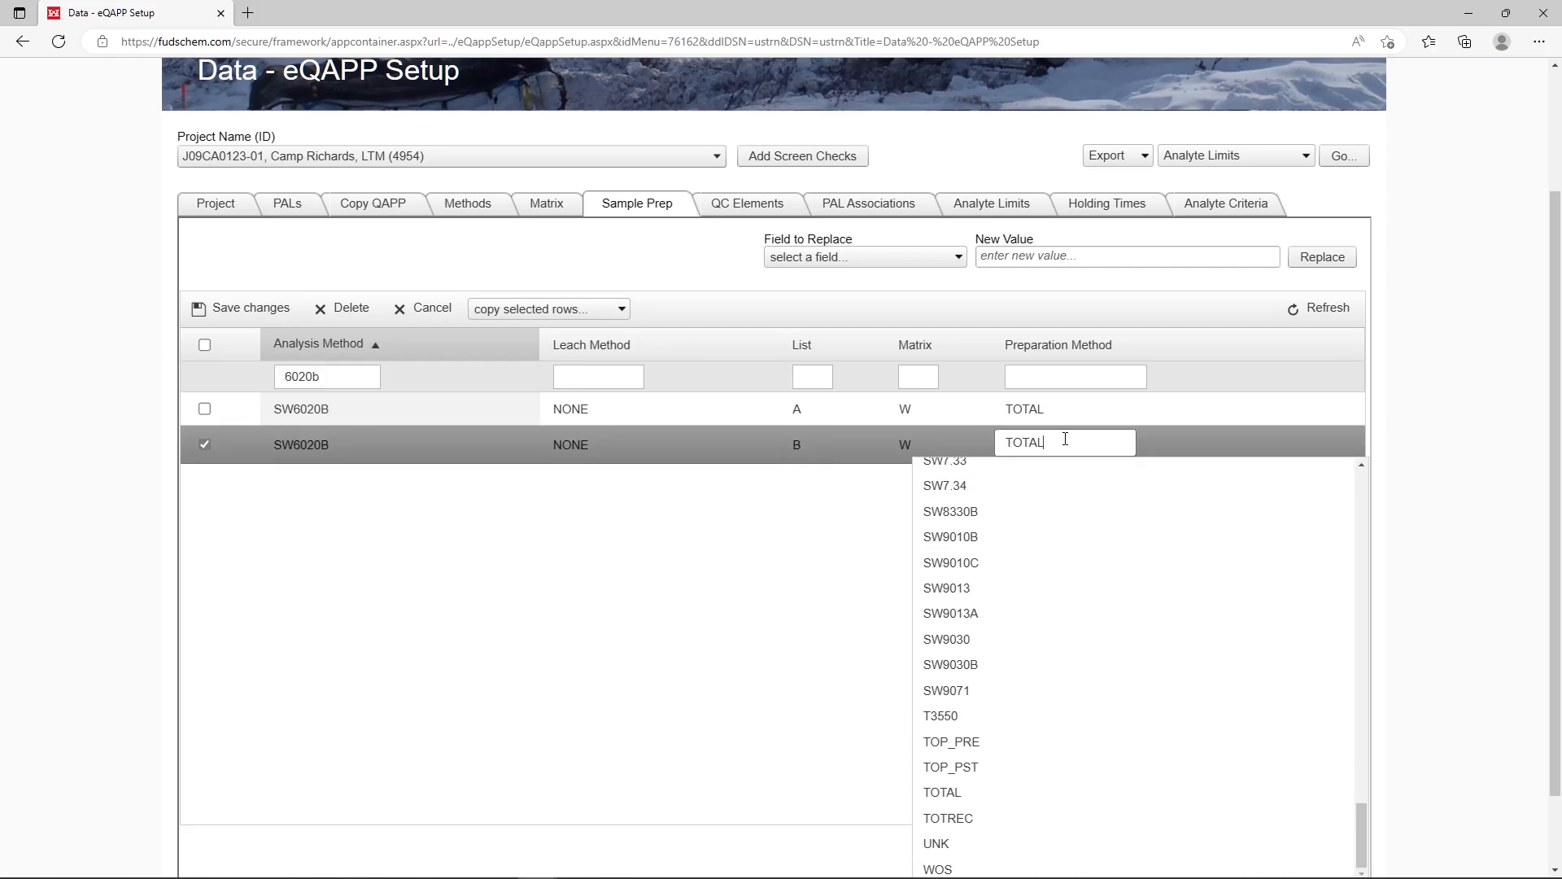
{"action": "type", "text": "FLDFLT"}
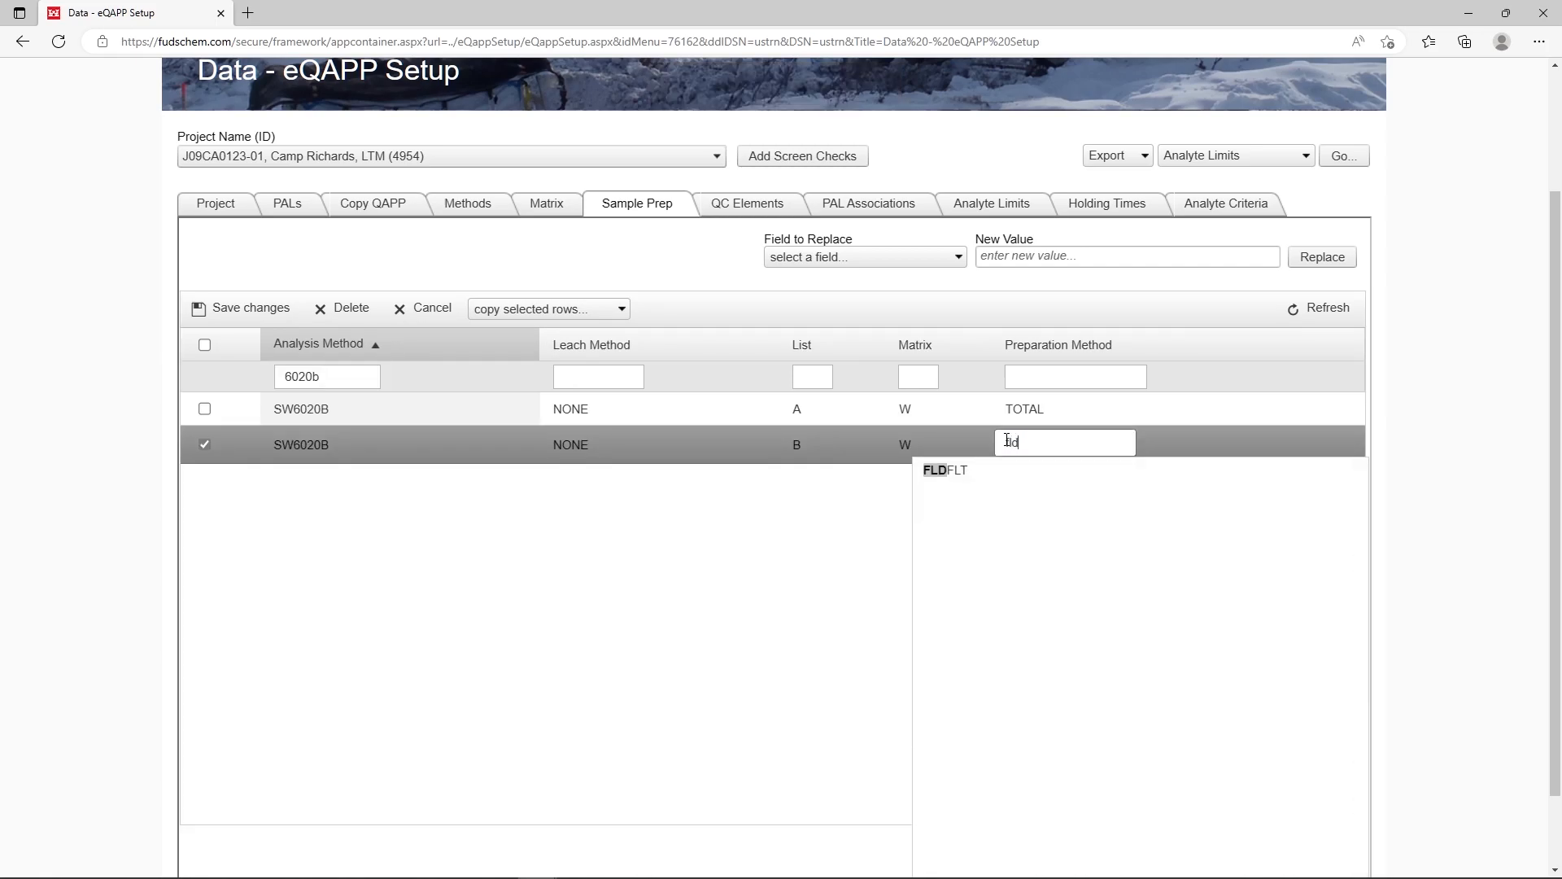
{"action": "left_click", "coordinate": [239, 313]}
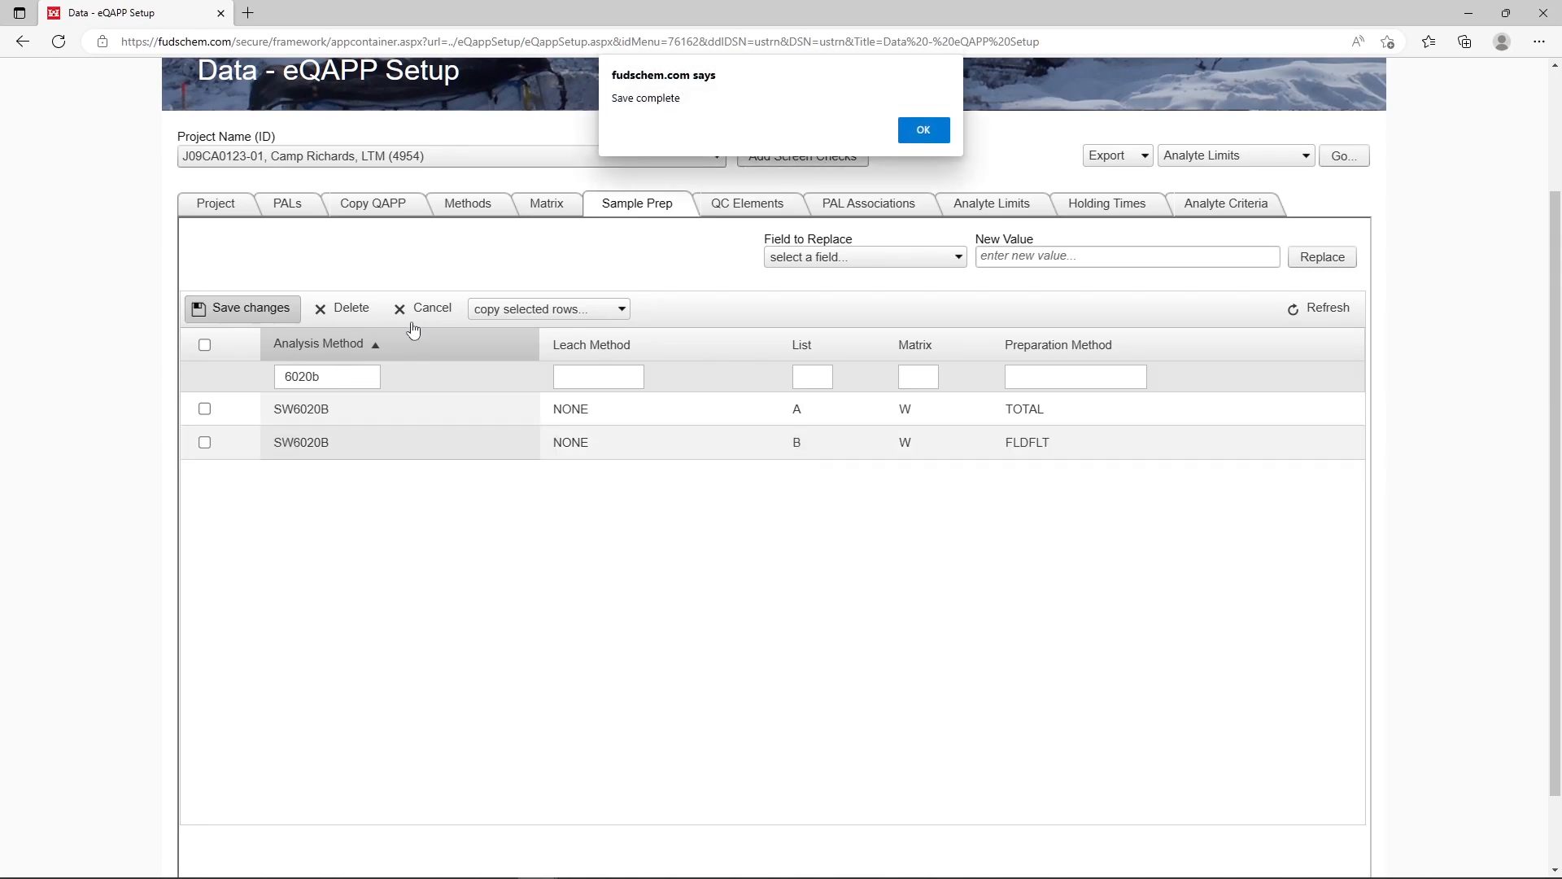
{"action": "left_click", "coordinate": [928, 133]}
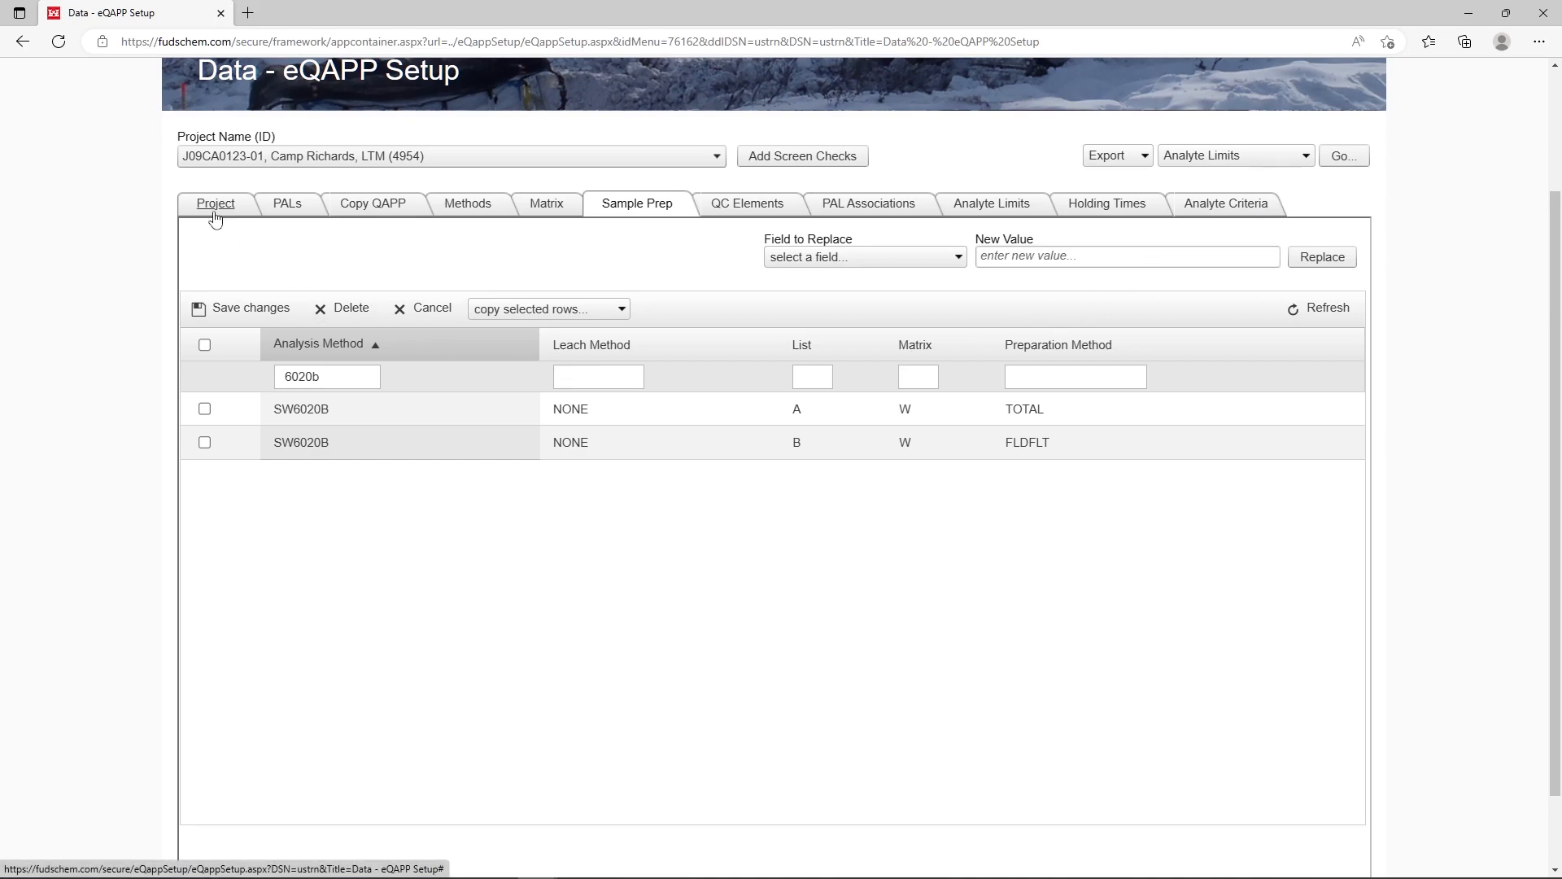
- Generate the Bottle Labels, 1" x 3" (Avery 5520) report for project J09CA0123-01, Camp Richards, LTM and event FUDS Training 2023
{"action": "scroll", "coordinate": [224, 249], "scroll_direction": "up", "scroll_amount": 2}
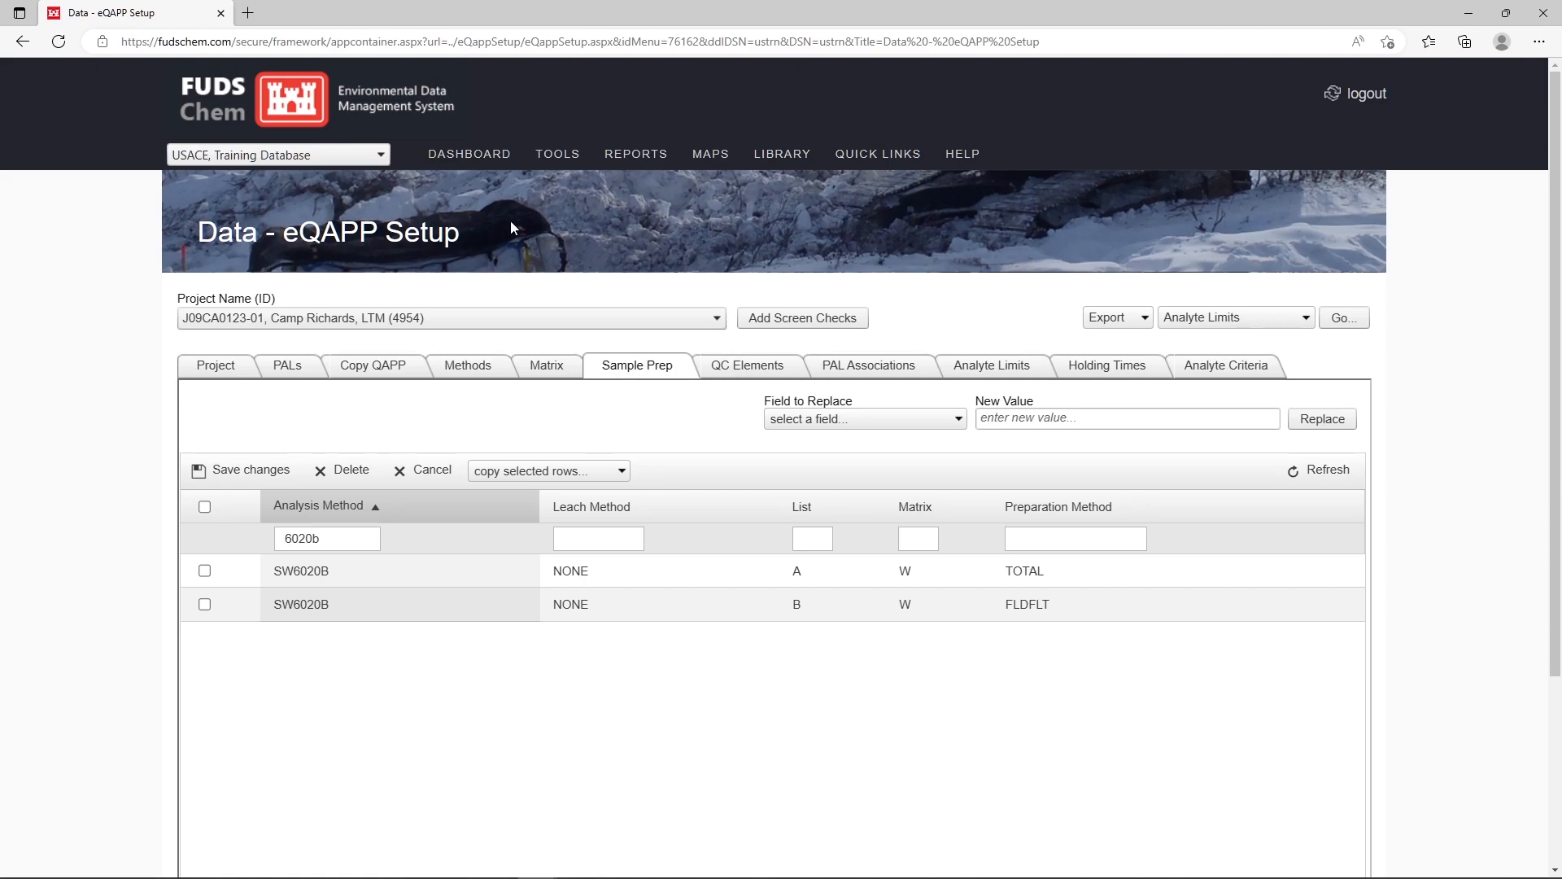
{"action": "mouse_move", "coordinate": [552, 165]}
{"action": "mouse_move", "coordinate": [635, 155]}
{"action": "mouse_move", "coordinate": [691, 297]}
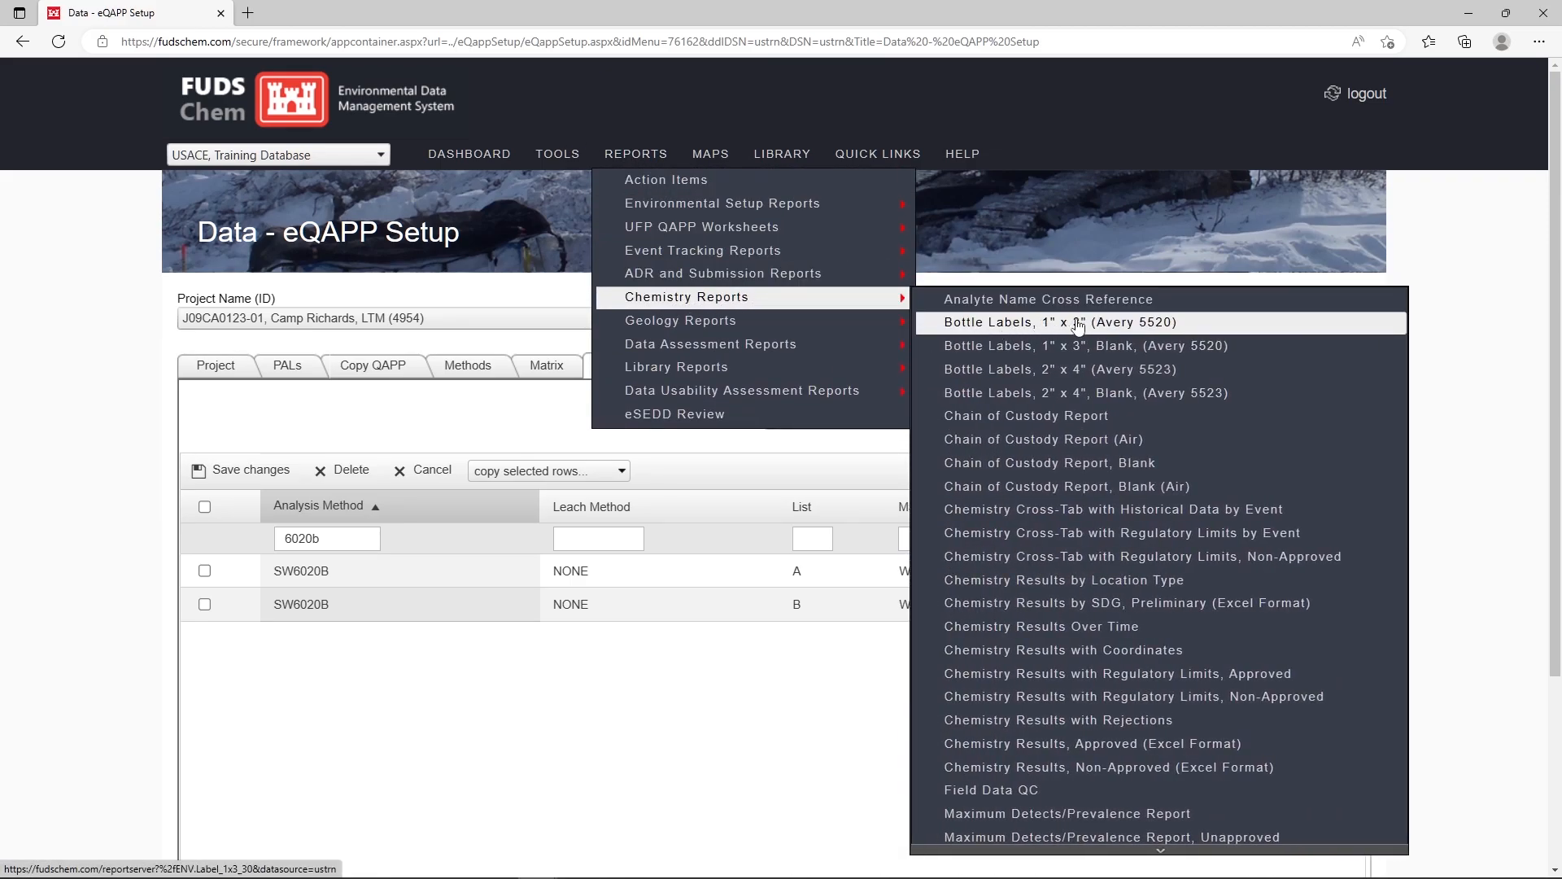
{"action": "left_click", "coordinate": [1201, 324]}
{"action": "left_click", "coordinate": [289, 91]}
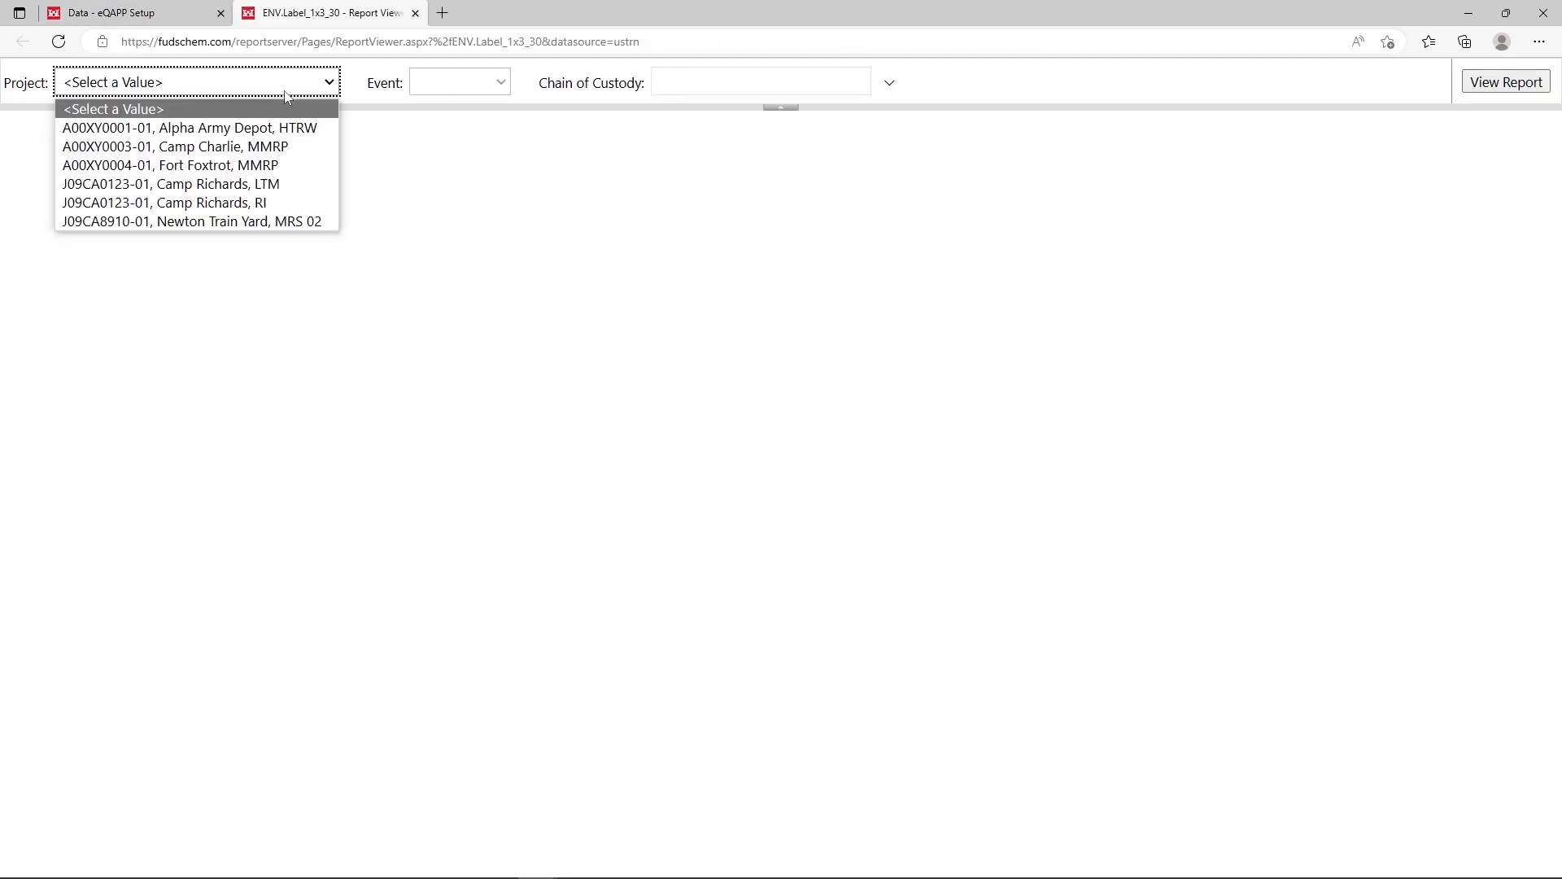
{"action": "left_click", "coordinate": [284, 185]}
{"action": "left_click", "coordinate": [465, 85]}
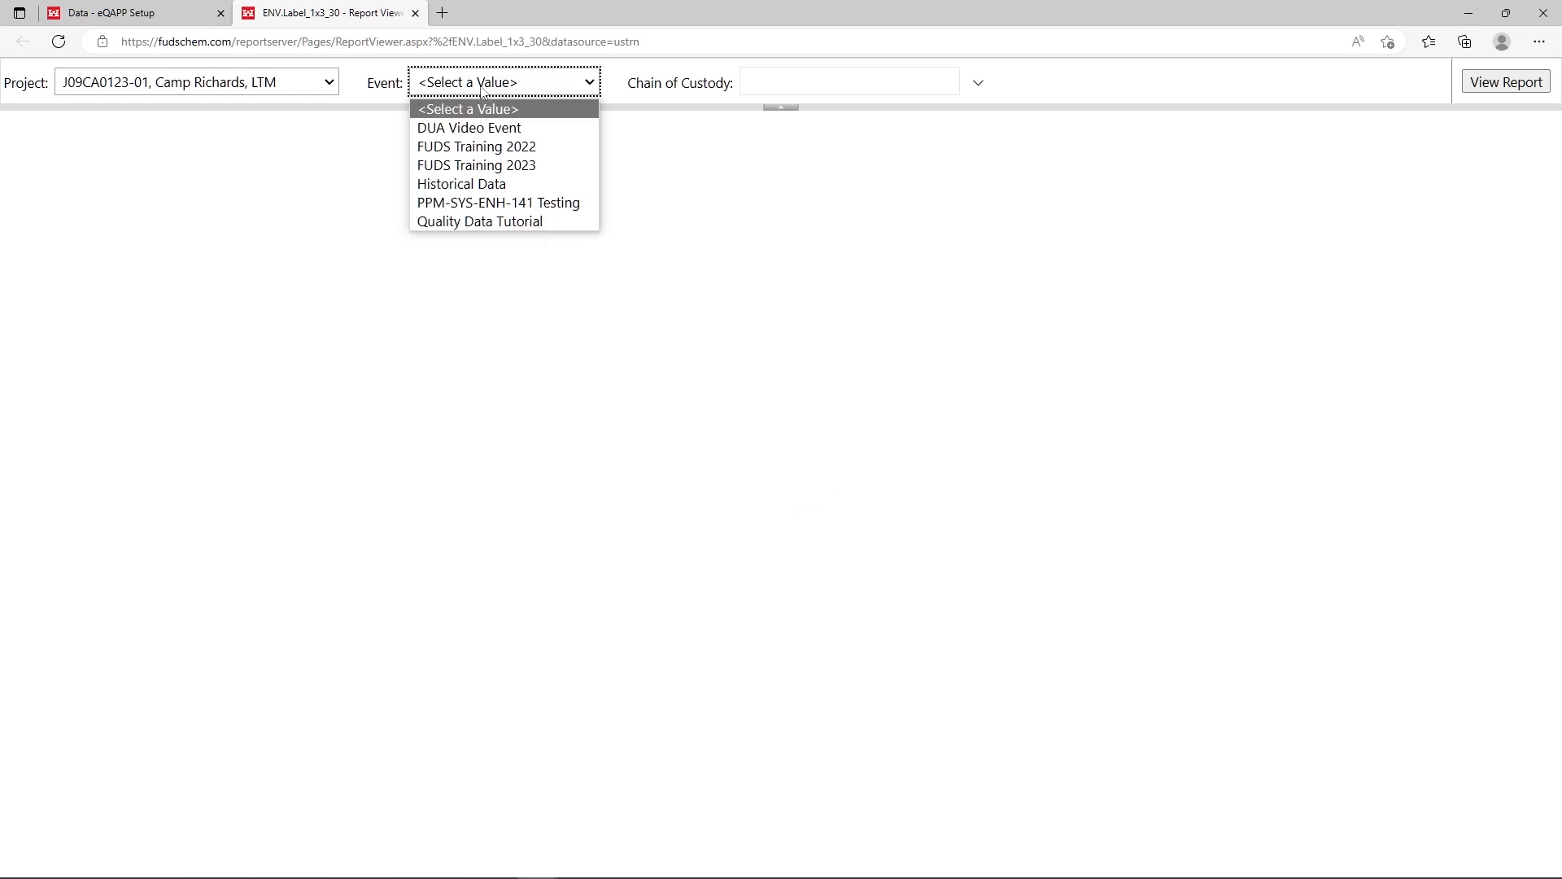
{"action": "left_click", "coordinate": [521, 163]}
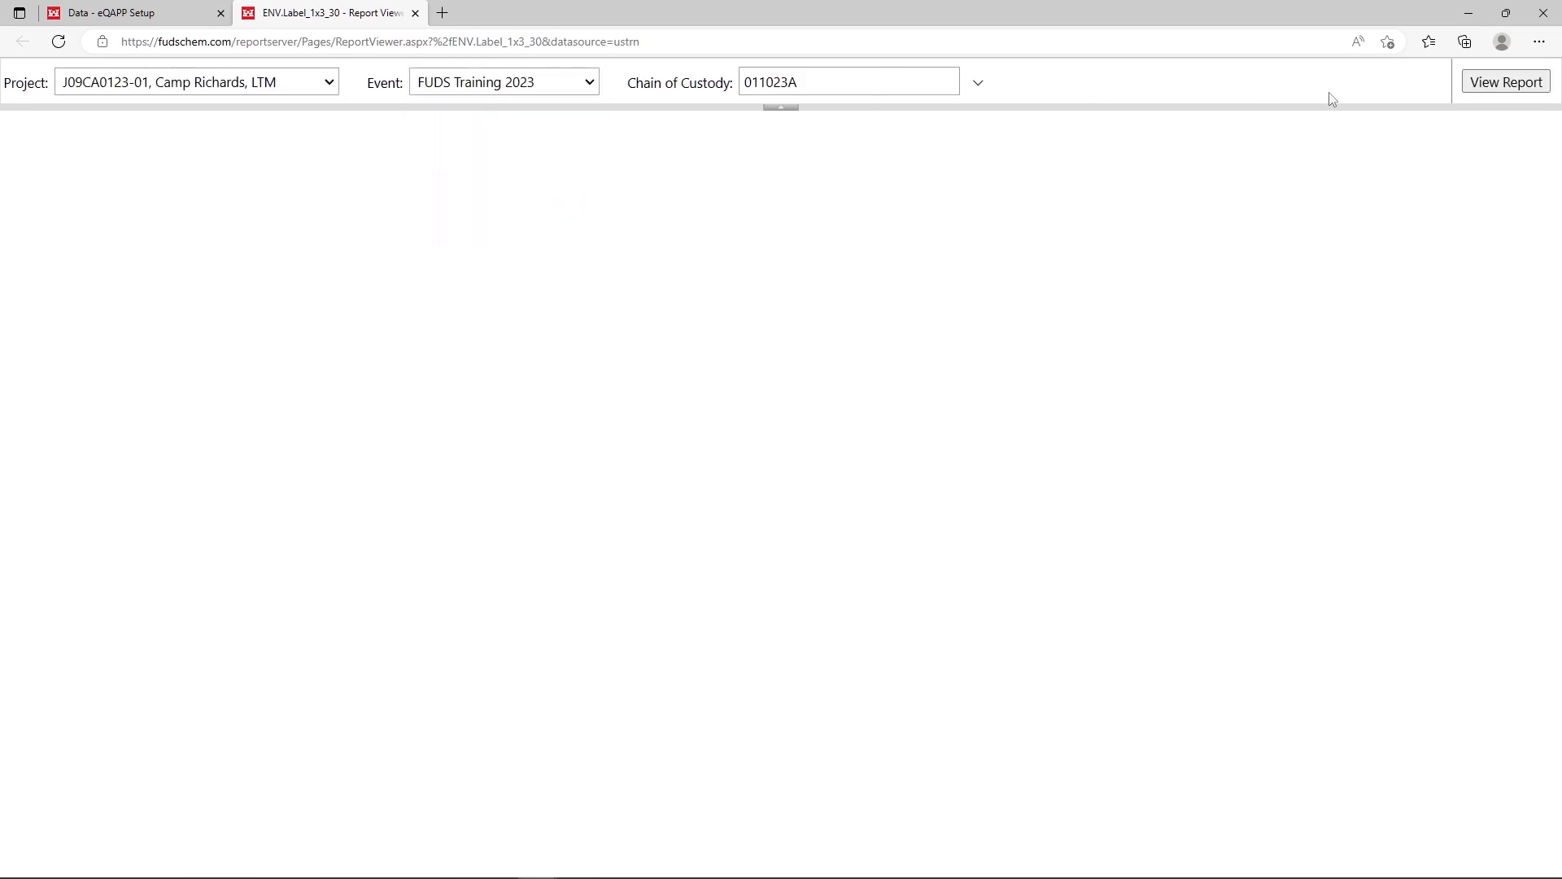
{"action": "left_click", "coordinate": [1532, 91]}
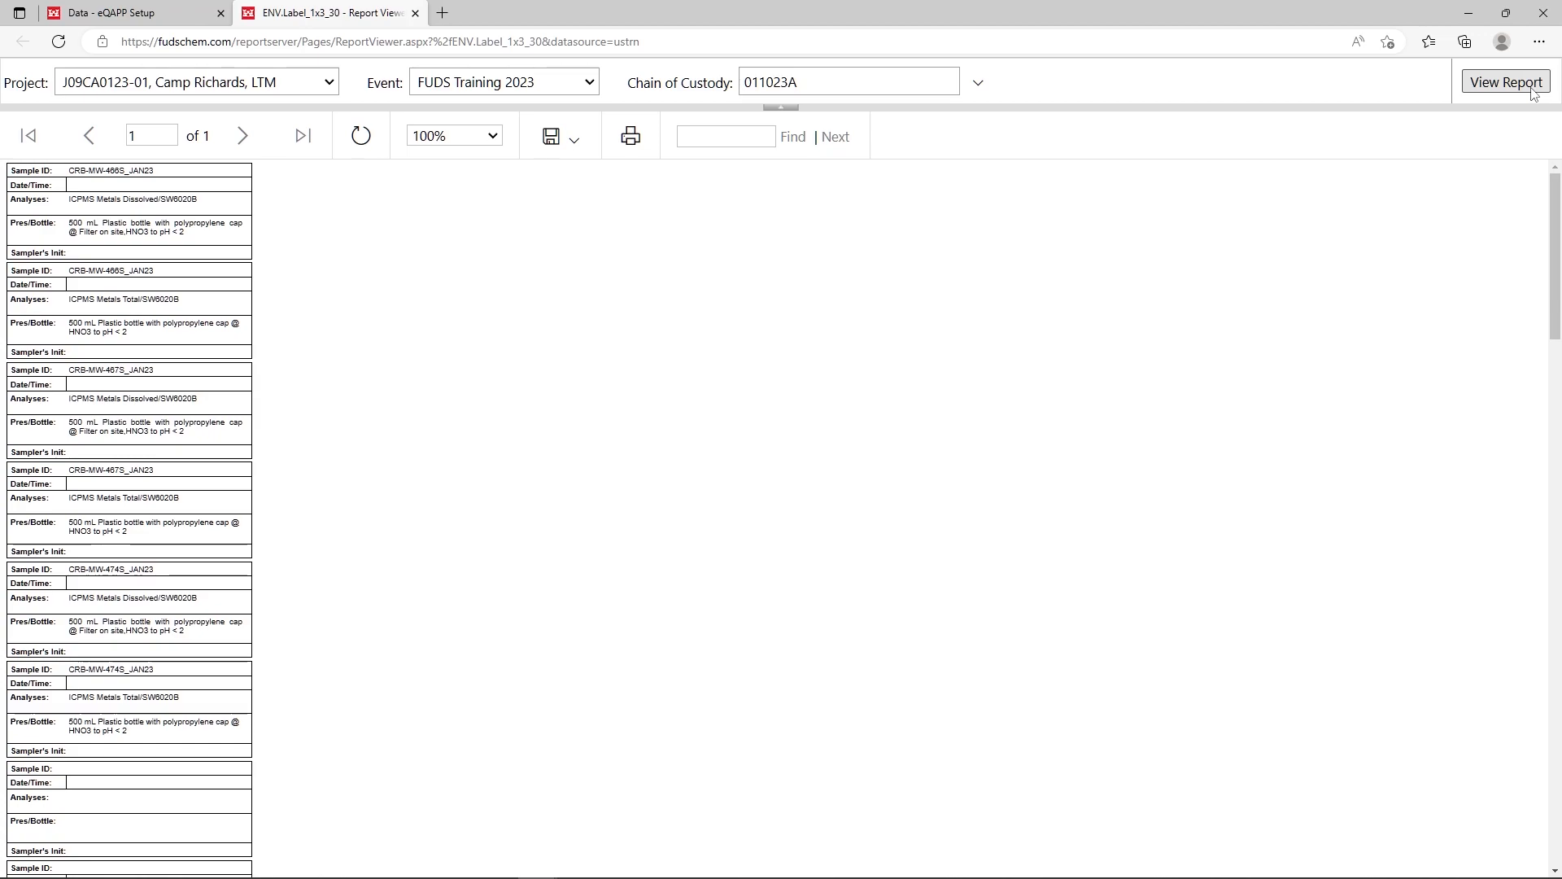
- Examine the total and dissolved metals bottle labels at 200% zoom and close the report
{"action": "left_click", "coordinate": [470, 136]}
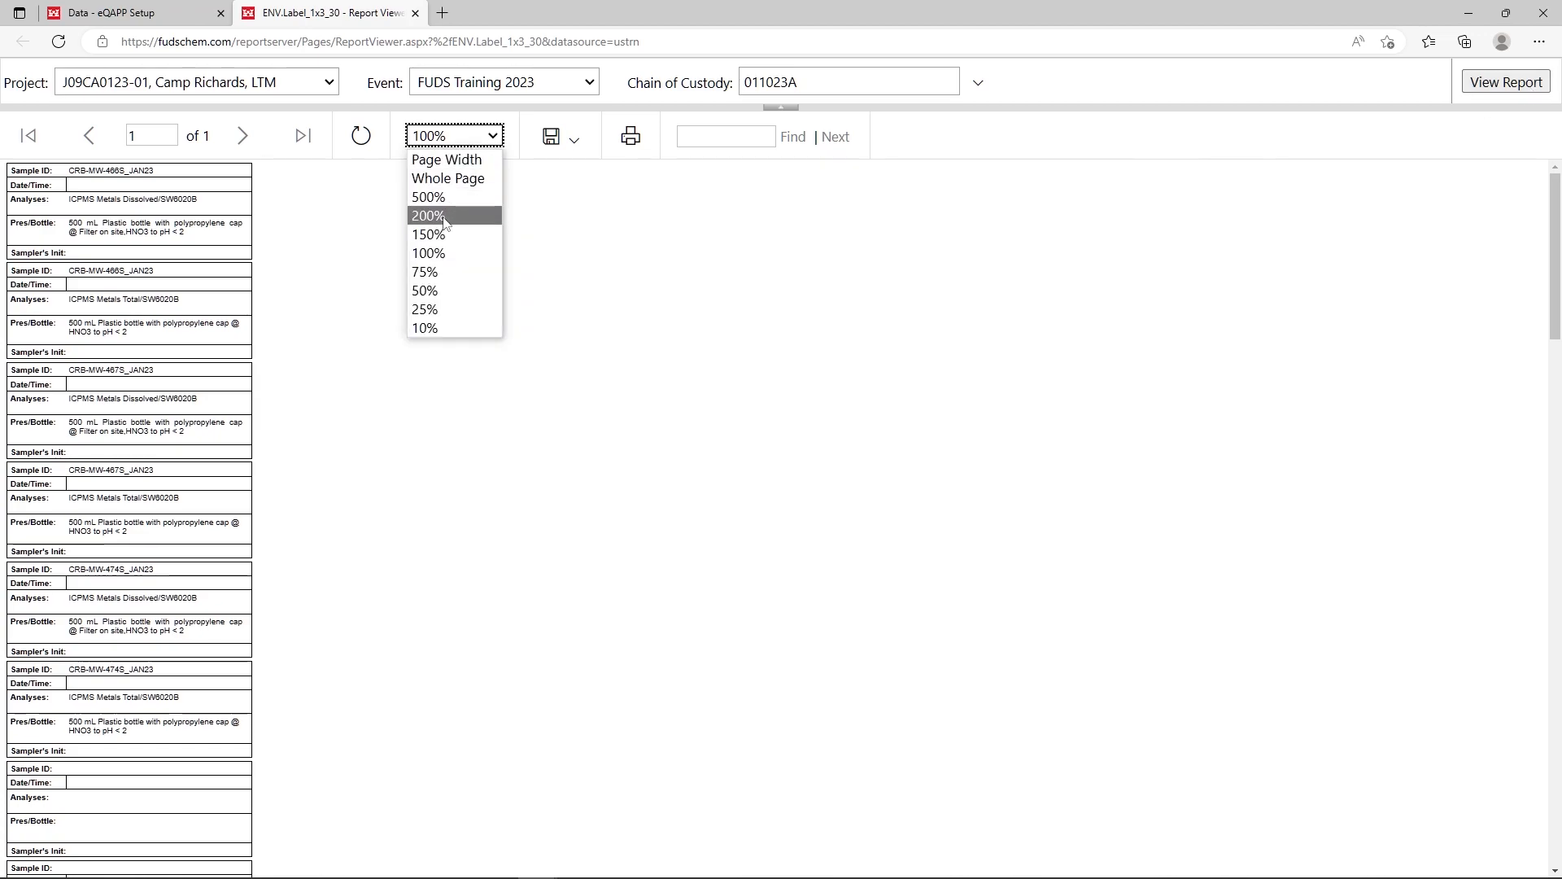
{"action": "left_click", "coordinate": [446, 215]}
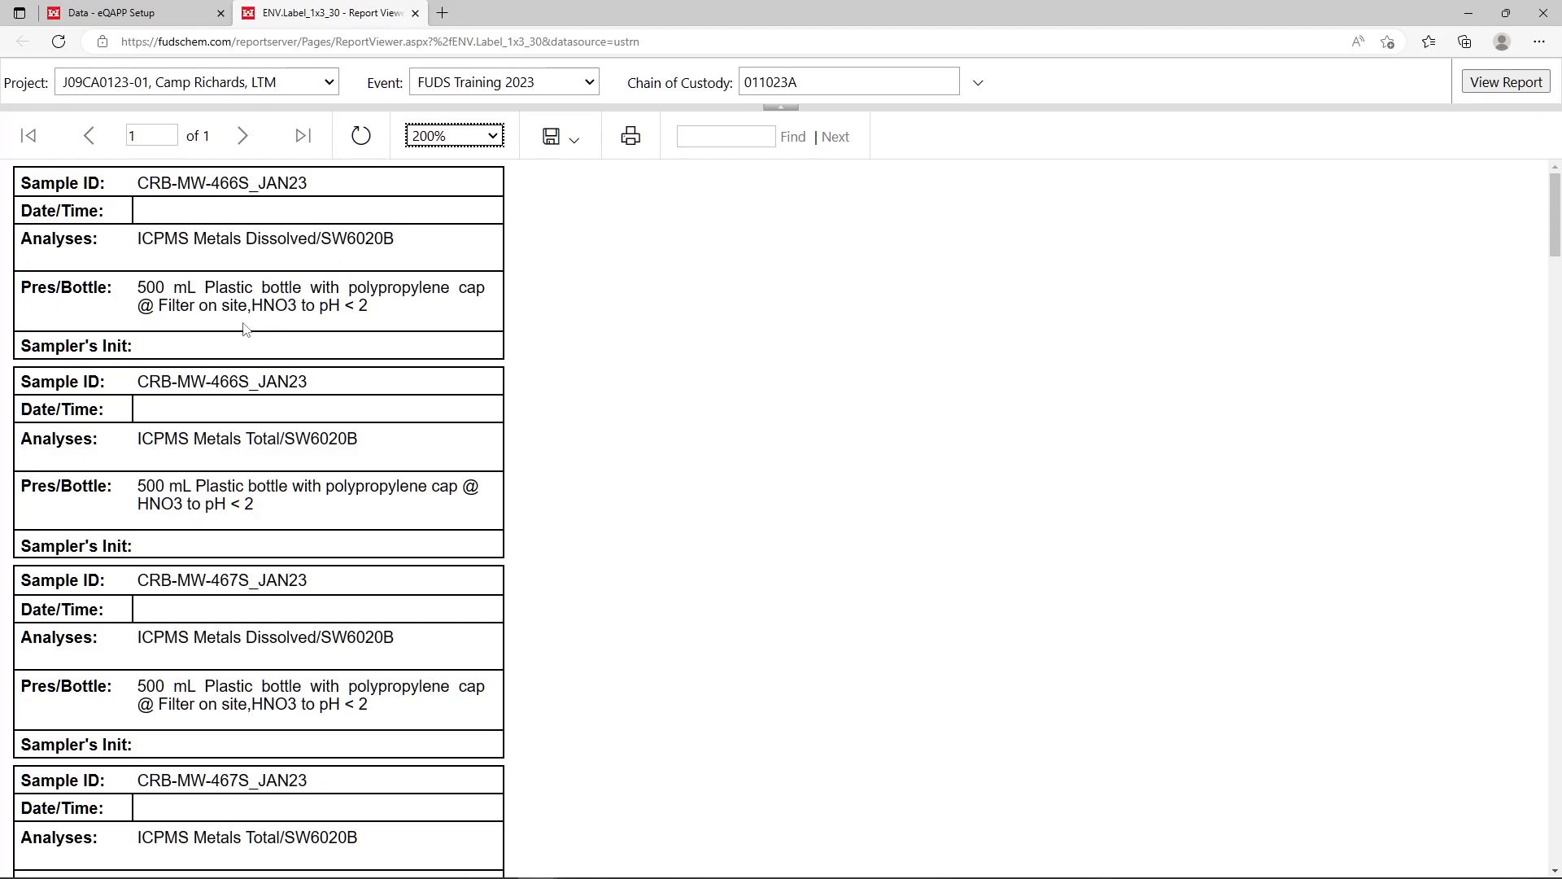
{"action": "left_click", "coordinate": [414, 13]}
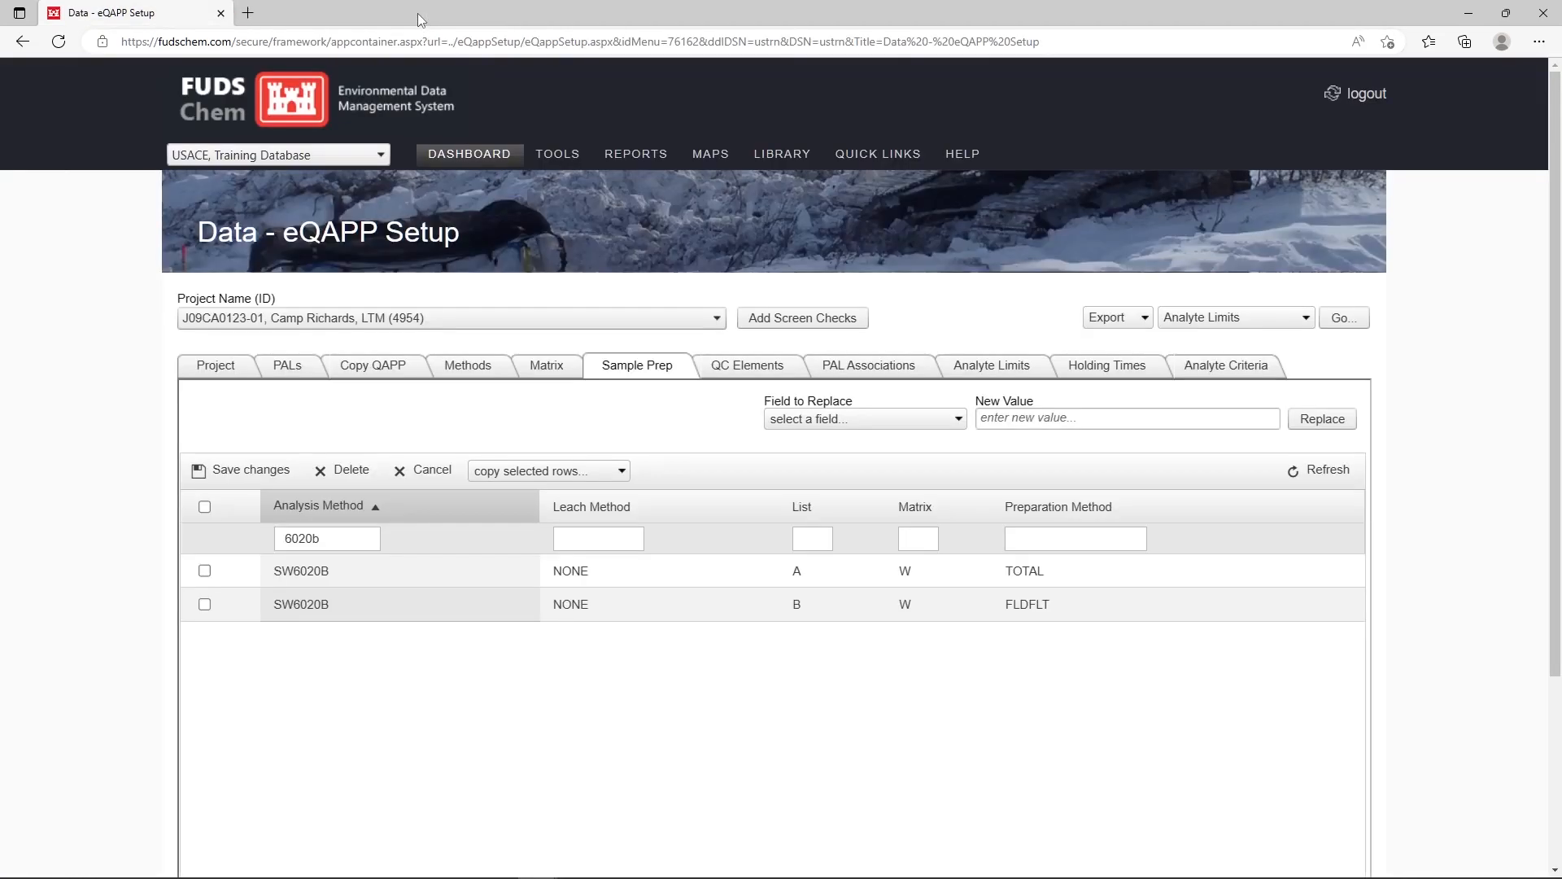
- Generate the Chain of Custody Report for Camp Richards LTM, event FUDS Training 2023 and chain of custody 011023A, and view it at 150%
{"action": "mouse_move", "coordinate": [635, 154]}
{"action": "mouse_move", "coordinate": [751, 297]}
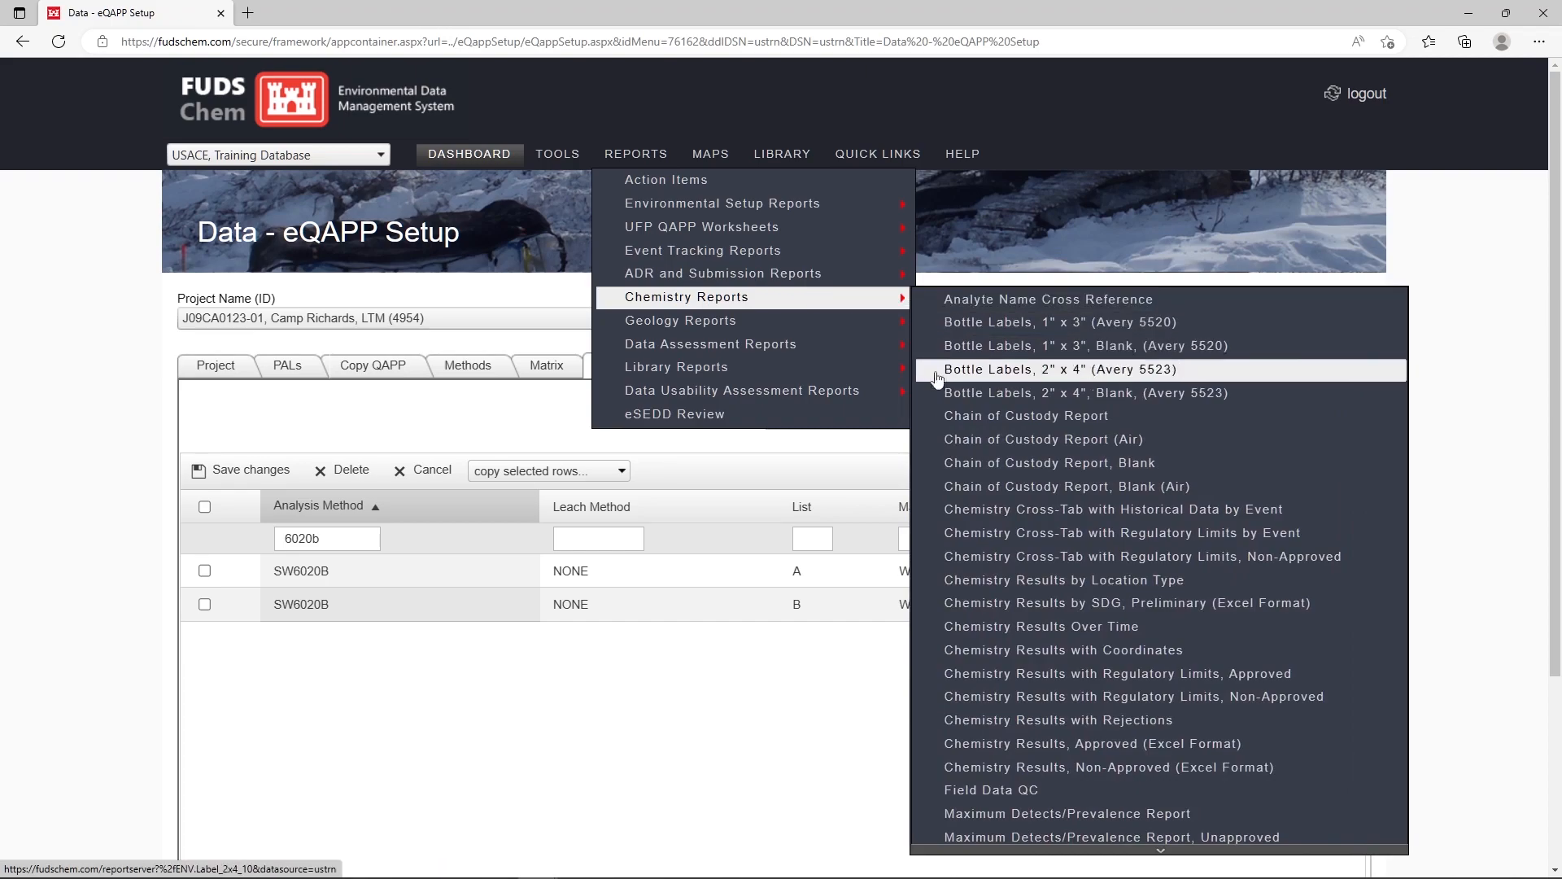
{"action": "left_click", "coordinate": [1147, 420]}
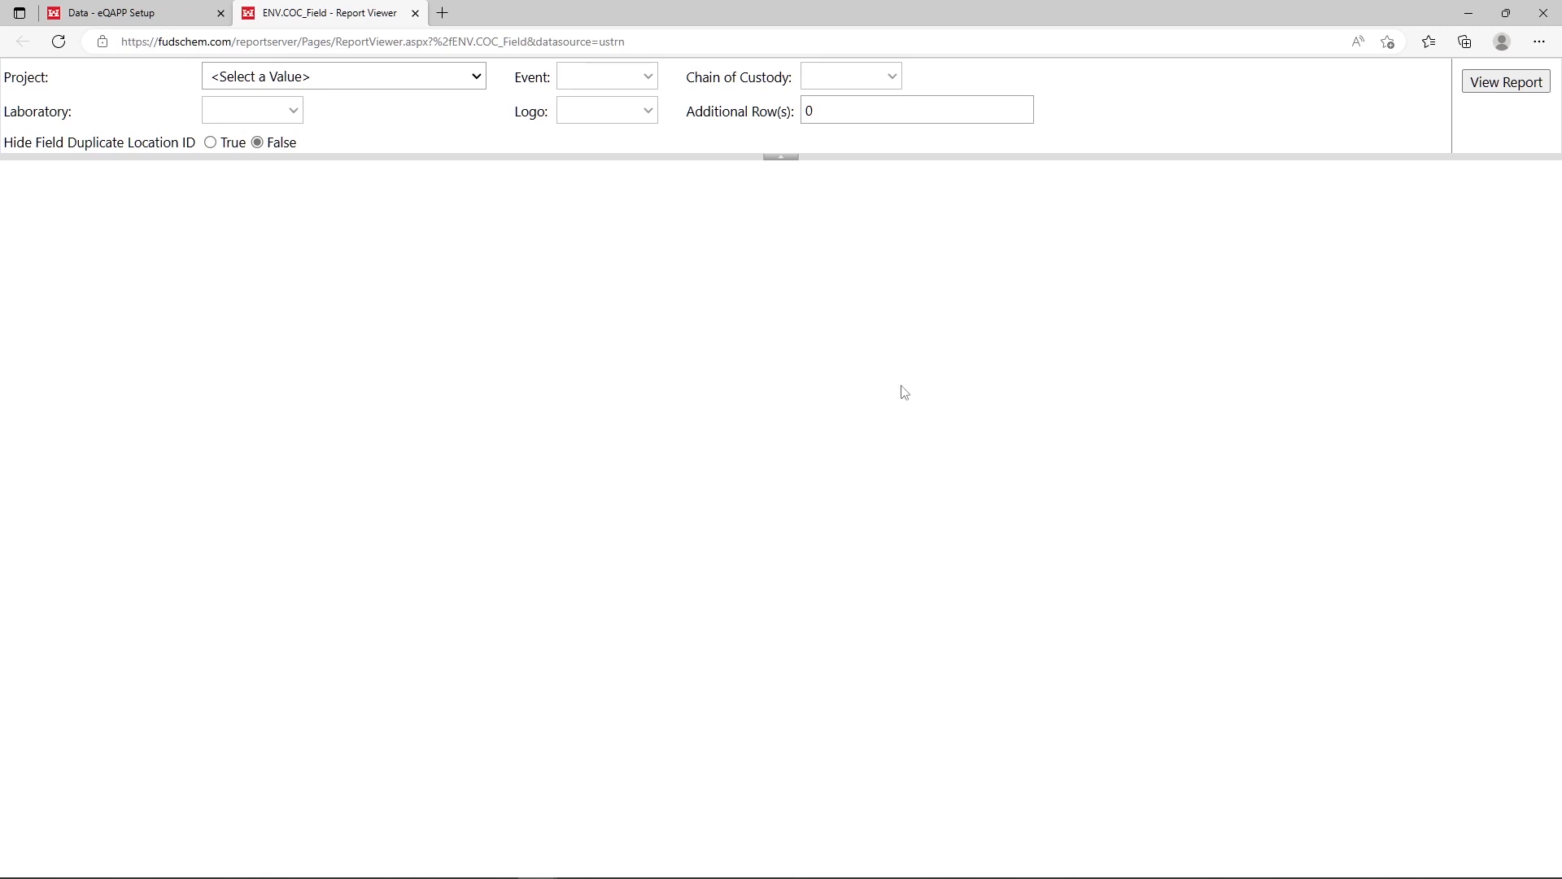
{"action": "left_click", "coordinate": [354, 77]}
{"action": "left_click", "coordinate": [394, 157]}
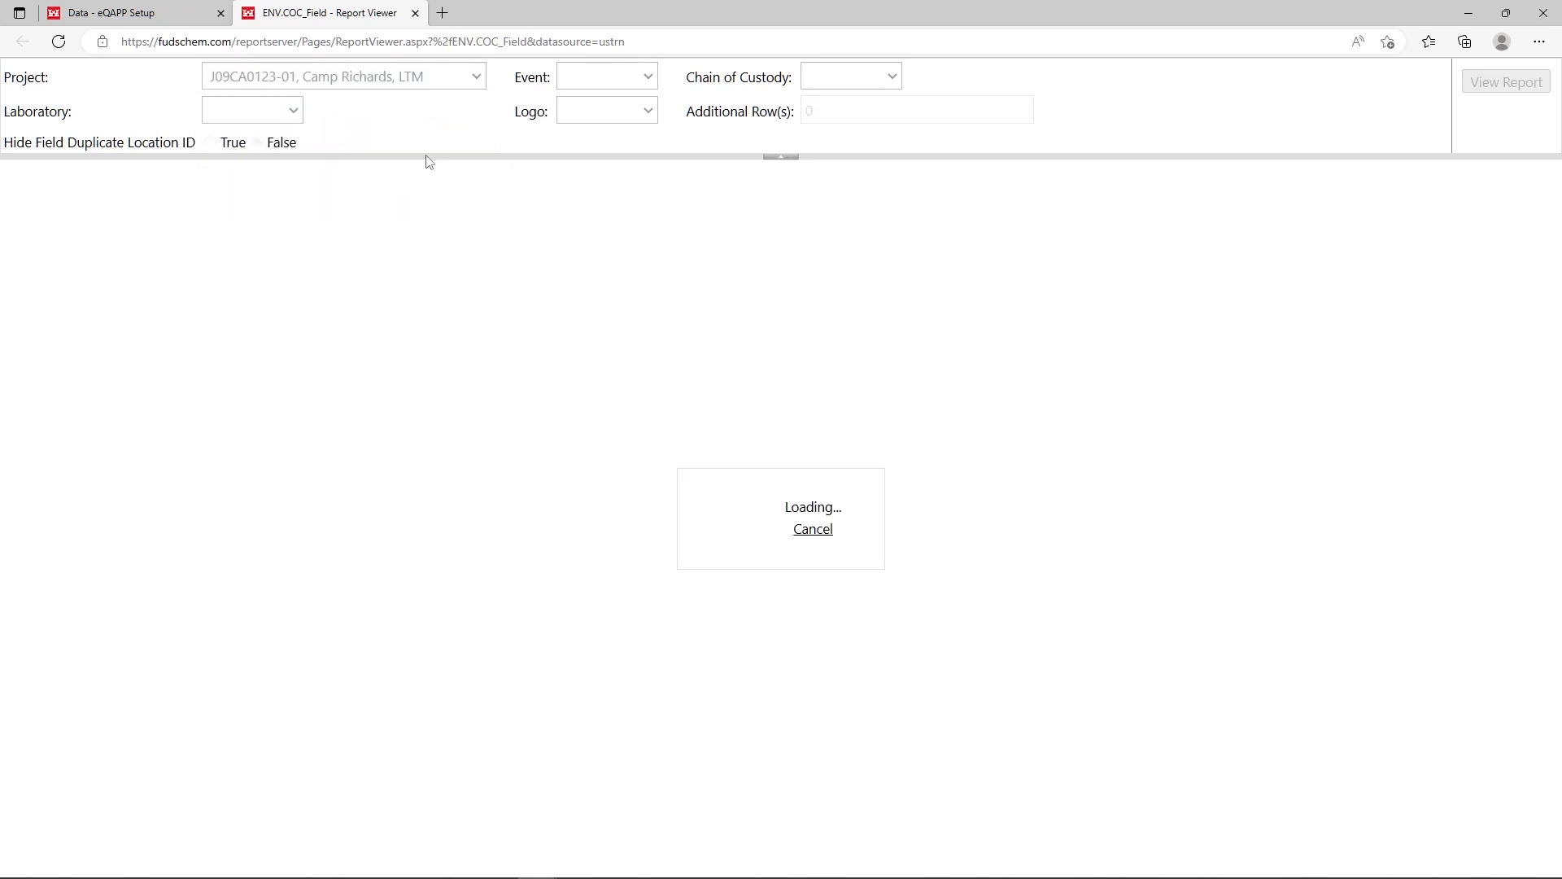
{"action": "left_click", "coordinate": [596, 79]}
{"action": "left_click", "coordinate": [685, 142]}
{"action": "left_click", "coordinate": [926, 79]}
{"action": "left_click", "coordinate": [929, 122]}
{"action": "left_click", "coordinate": [1501, 88]}
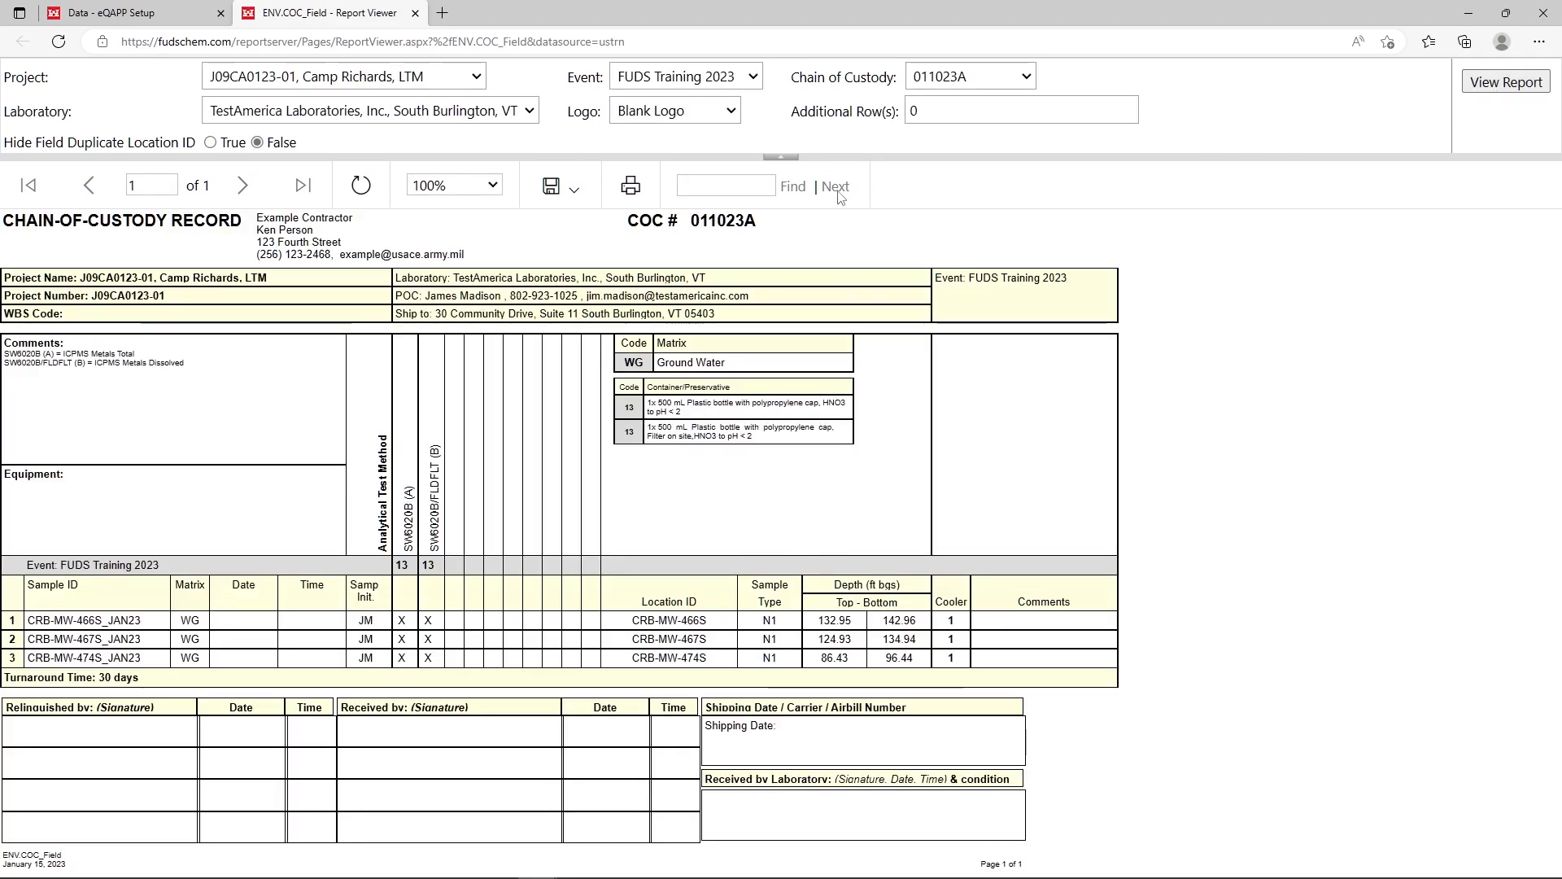
{"action": "left_click", "coordinate": [453, 186]}
{"action": "left_click", "coordinate": [448, 281]}
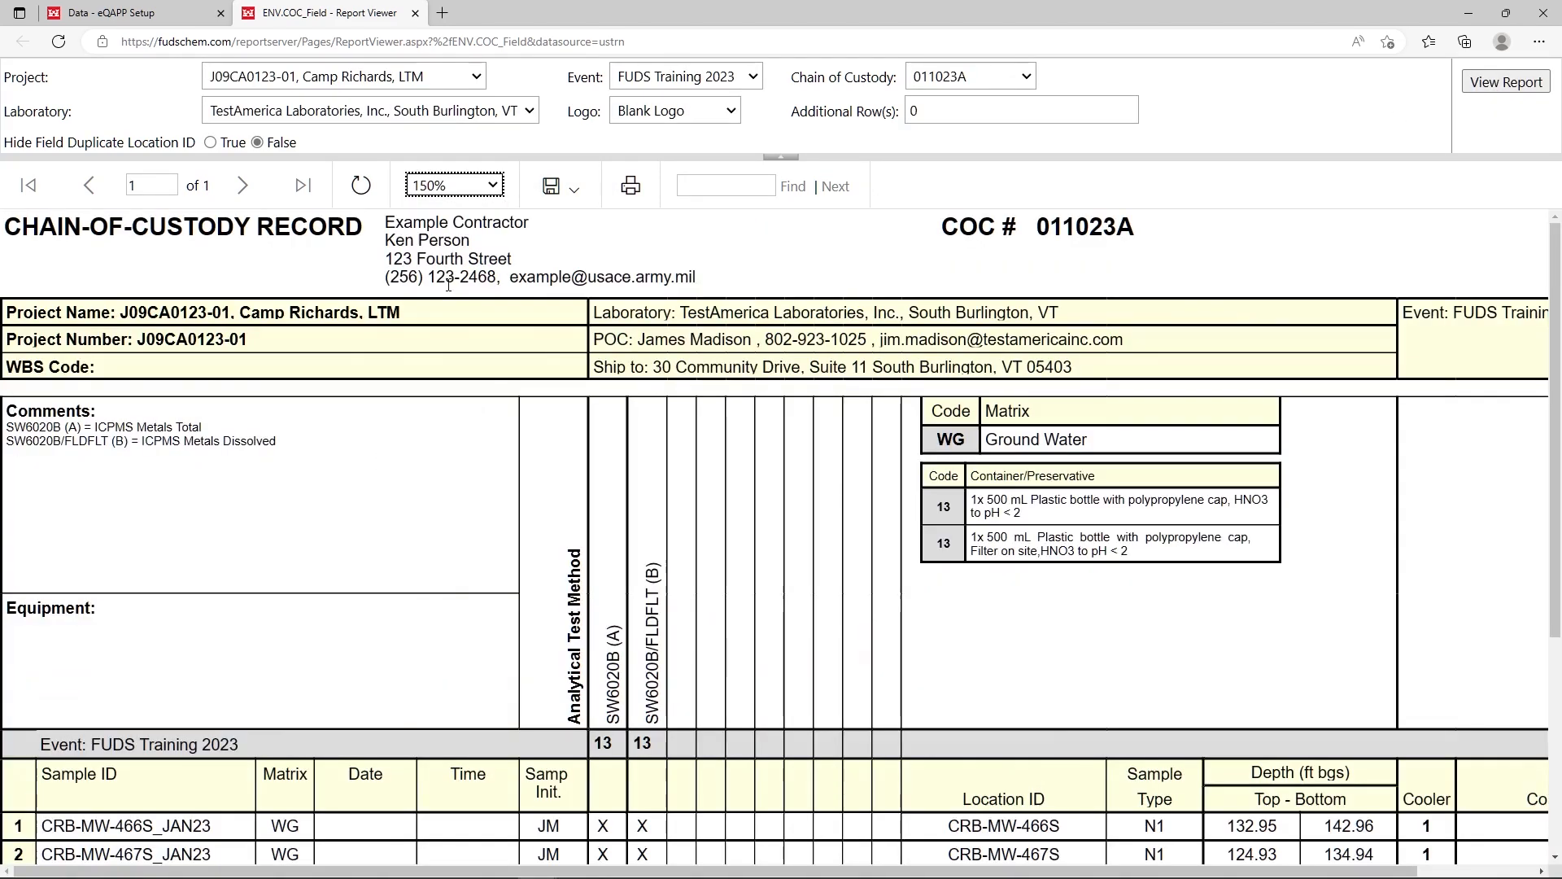